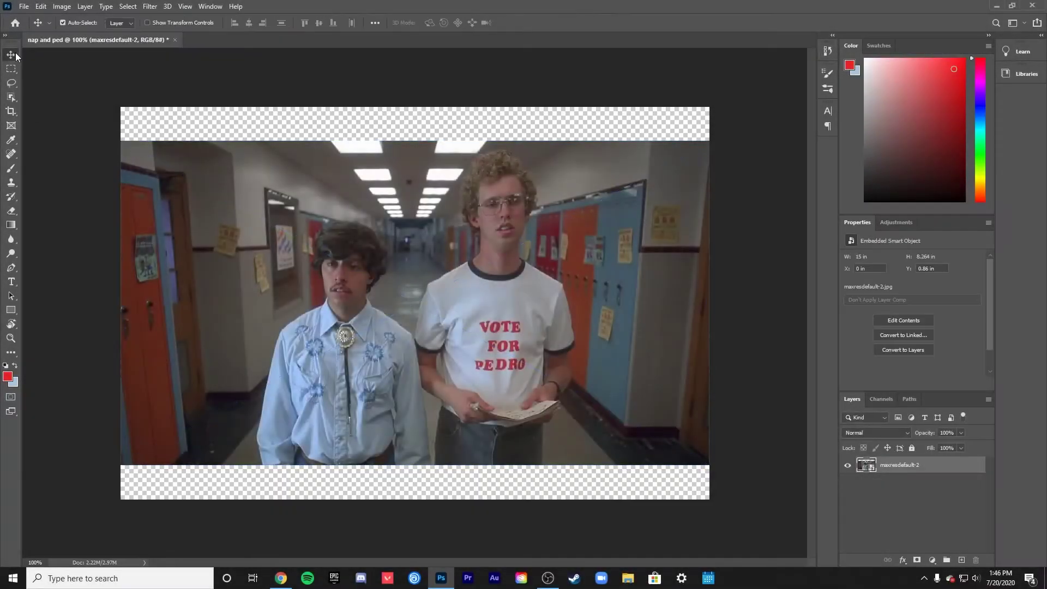
Duplicate the hallway layer twice, hide the top copy, and select the left man's head
left_click_drag(235, 224, 240, 235)
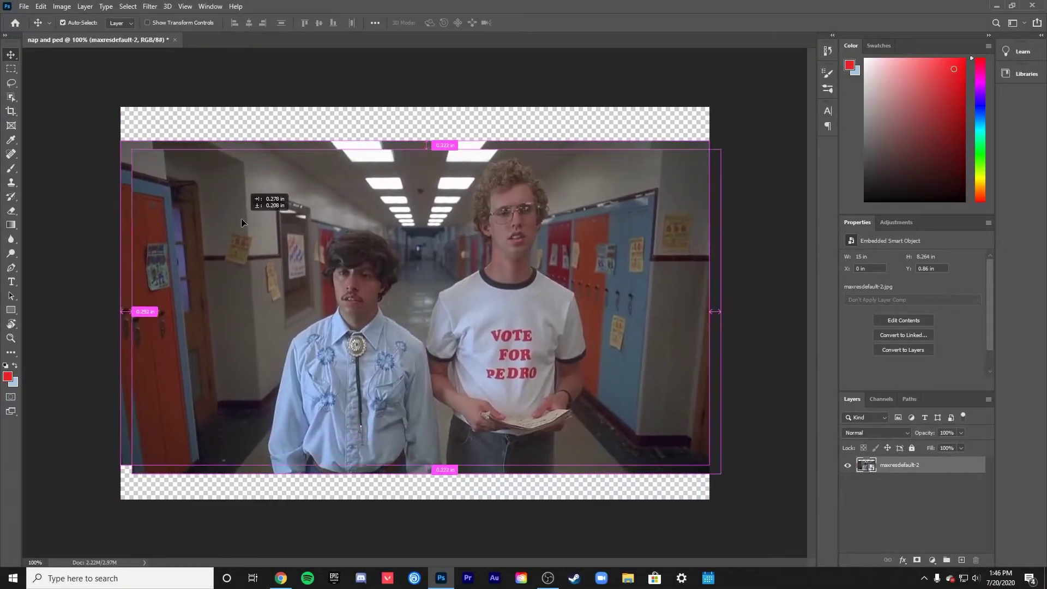
left_click(847, 464)
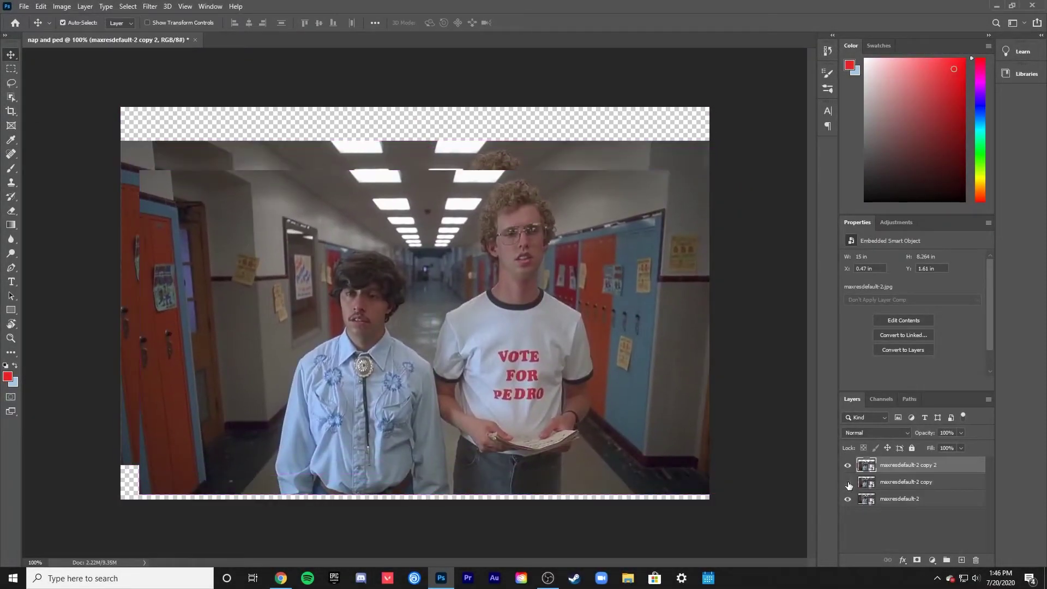
left_click(847, 482)
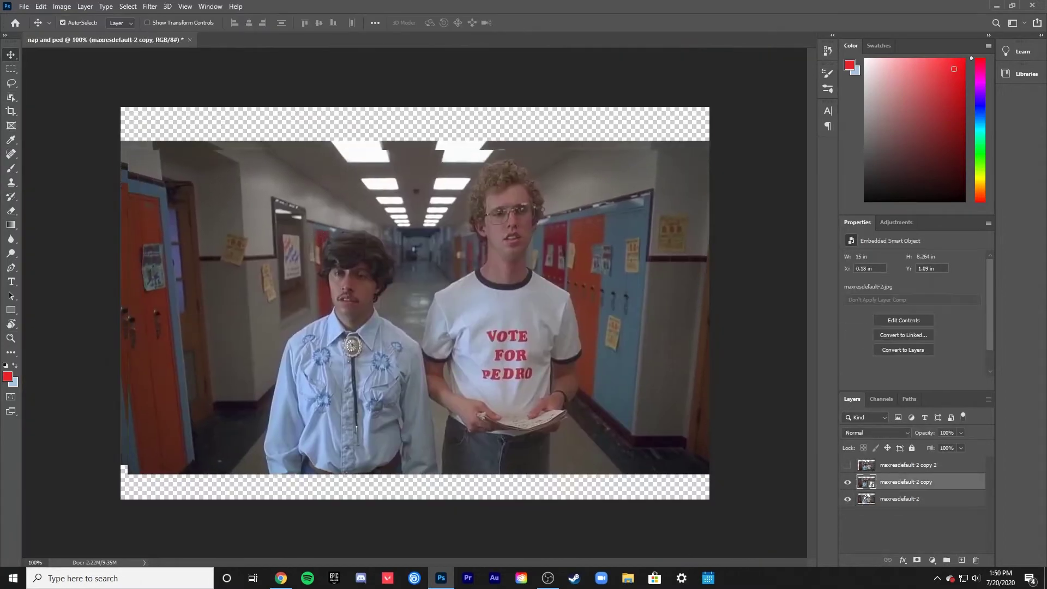
key("w")
left_click_drag(256, 196, 422, 297)
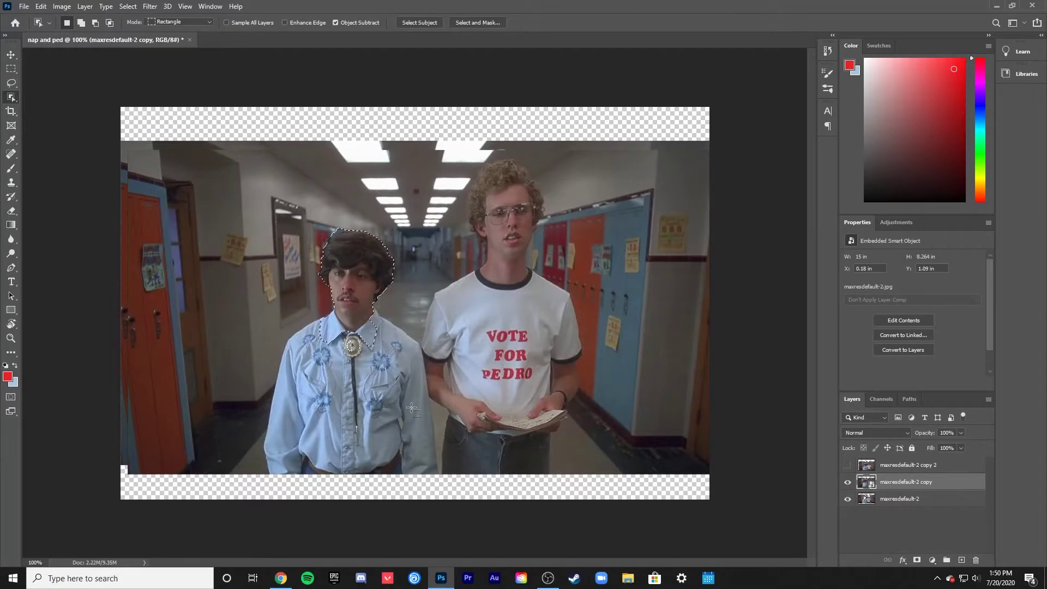
Rasterize the middle copy, invert the selection, and erase around the head with a 275 px eraser
key("e")
left_click(355, 248)
key("Return")
left_click(127, 6)
left_click(141, 49)
right_click(348, 253)
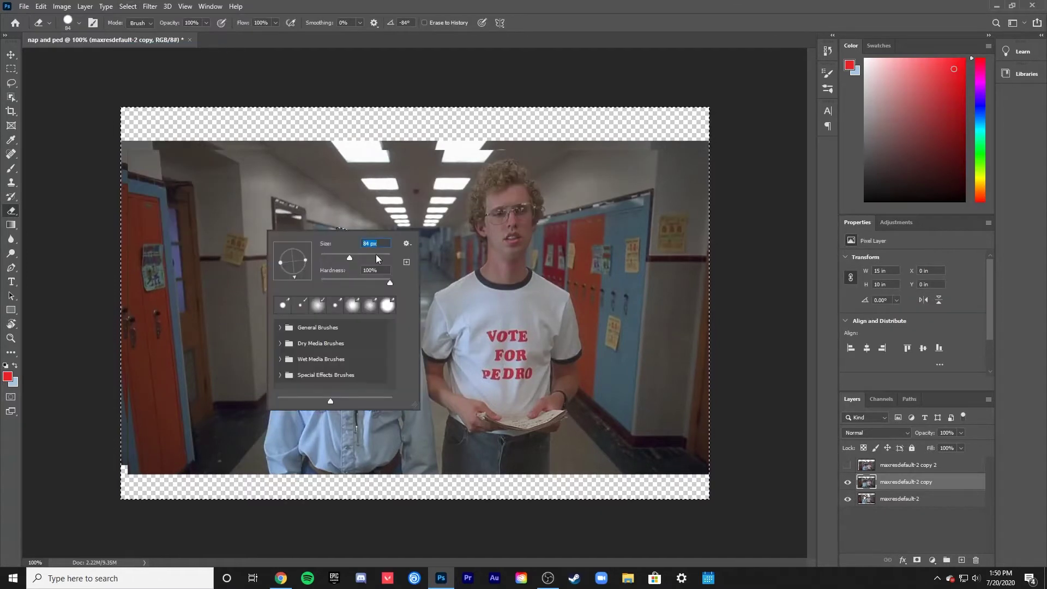
type("275")
key("Return")
mouse_move(280, 444)
left_mouse_down()
mouse_move(655, 253)
mouse_move(268, 339)
left_mouse_up()
key("ctrl+d")
Erase the shirt collar around the neck with a 34 px eraser, then fit the image on screen
right_click(366, 364)
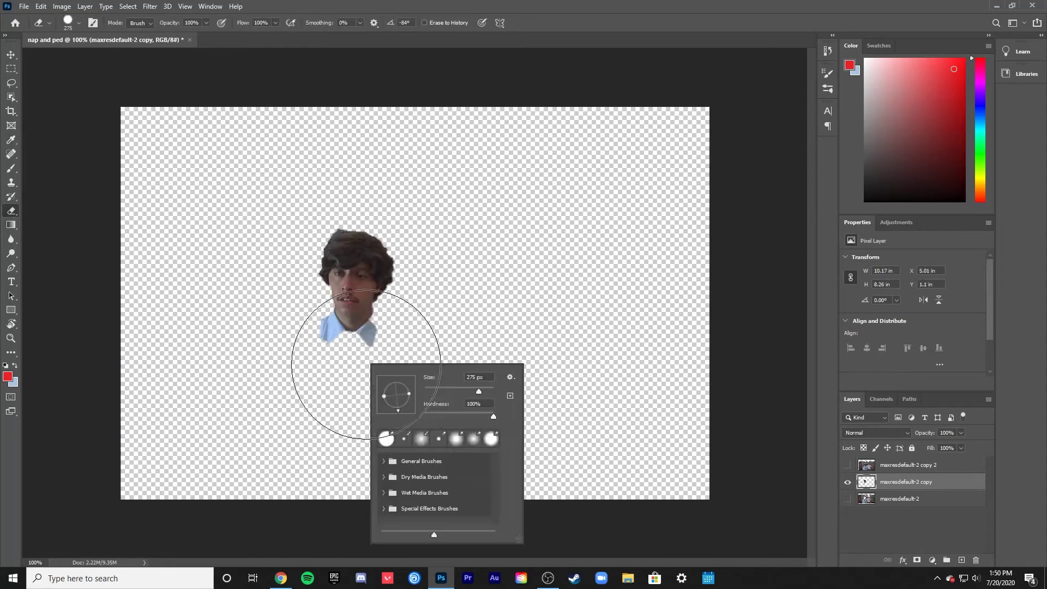
type("34")
key("Return")
scroll(330, 345, "up", 3)
mouse_move(346, 257)
left_mouse_down()
mouse_move(616, 262)
mouse_move(523, 331)
mouse_move(376, 236)
mouse_move(477, 332)
left_mouse_up()
scroll(477, 331, "up", 3)
key("ctrl+z")
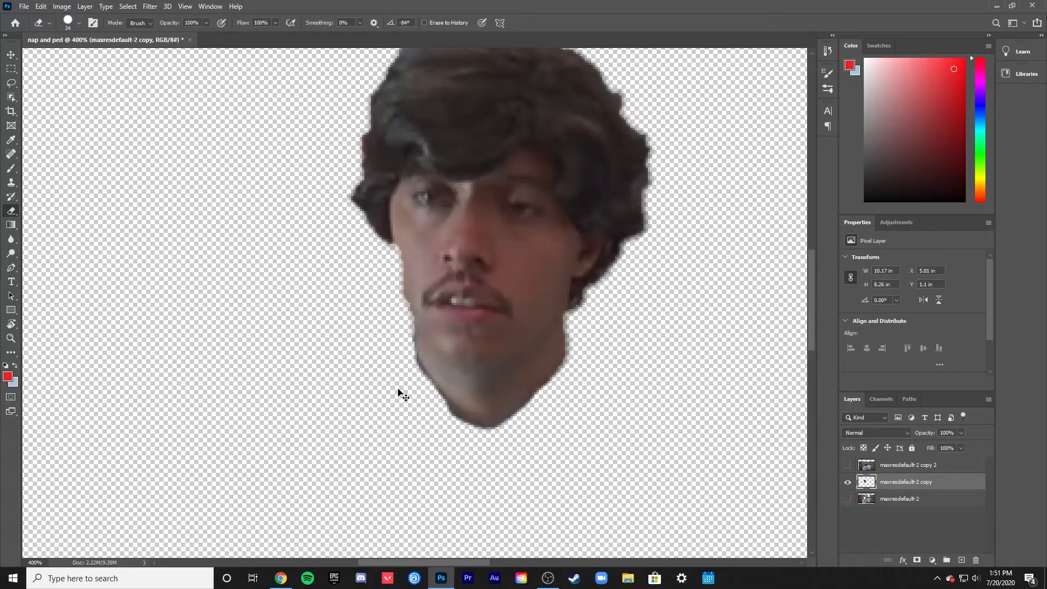
key("ctrl+z")
key("ctrl+z")
left_click_drag(398, 390, 377, 379)
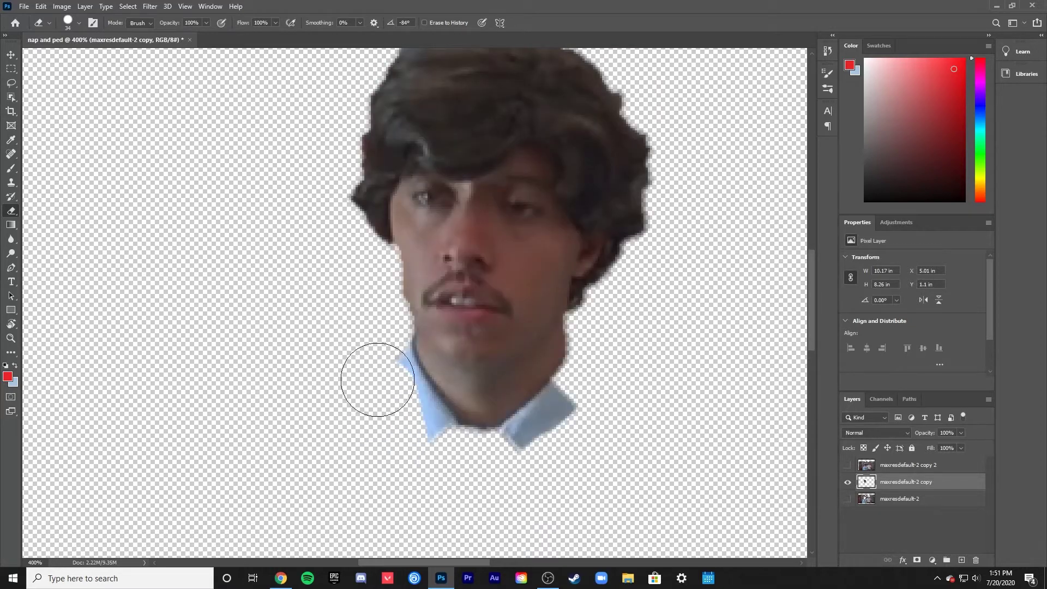
mouse_move(509, 467)
left_mouse_down()
mouse_move(440, 450)
mouse_move(470, 458)
left_mouse_up()
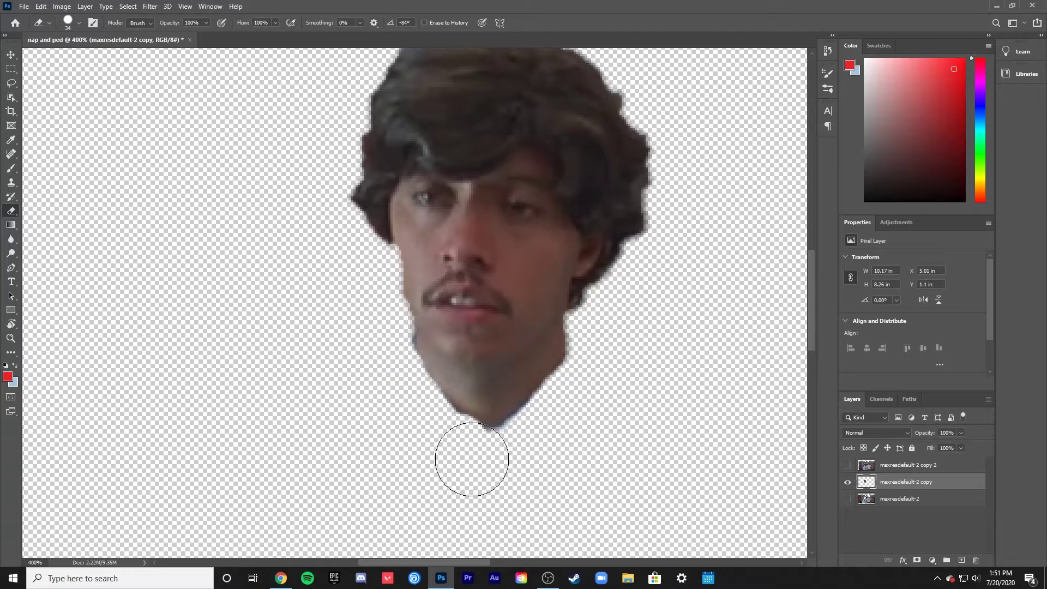
right_click(433, 458)
left_click(431, 457)
Restore the full photo beneath, then place the dark-haired head over the curly-haired man, enlarged to fit
key("v")
left_click(847, 464)
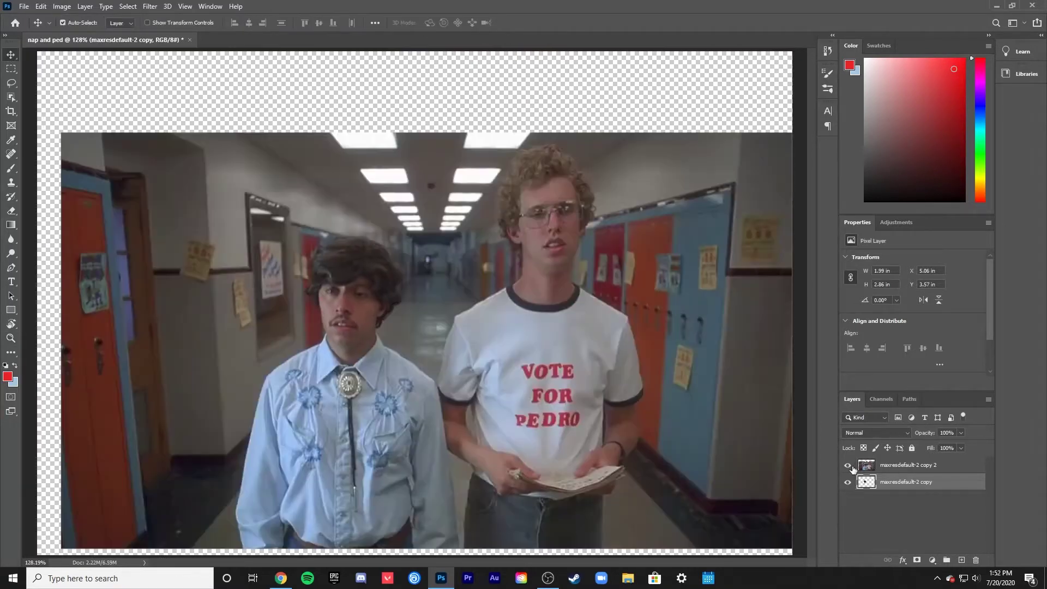
left_click_drag(852, 468, 867, 486)
left_click_drag(551, 410, 449, 148)
left_click_drag(357, 278, 545, 196)
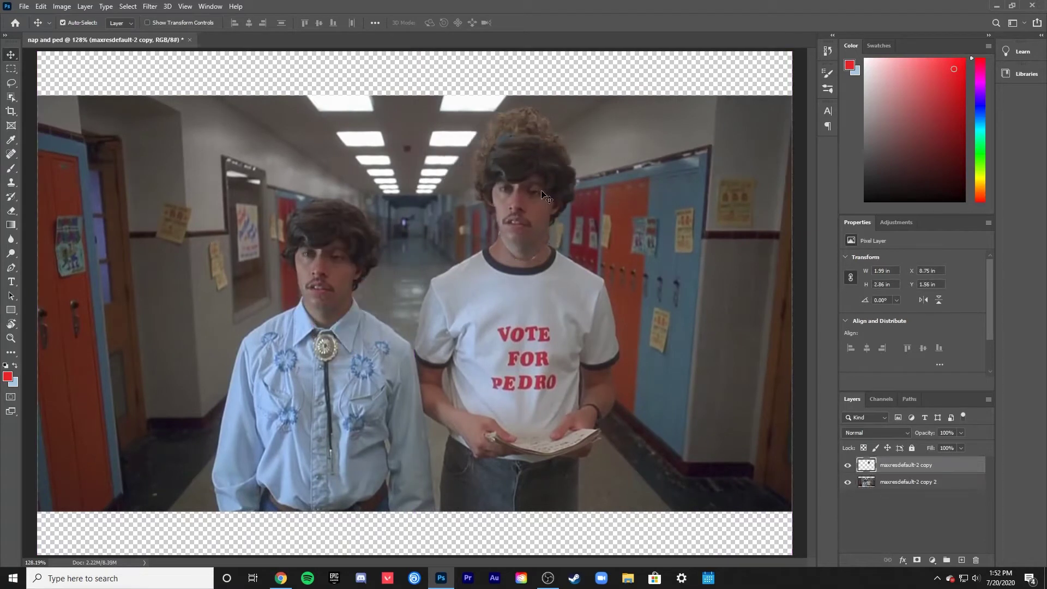
key("ctrl+t")
mouse_move(476, 129)
left_mouse_down()
mouse_move(460, 102)
mouse_move(409, 157)
left_mouse_up()
key("Return")
Erase the pasted head's neck, chin and shadow edges so it blends into the body
key("e")
scroll(494, 133, "up", 3)
scroll(472, 133, "up", 2)
scroll(593, 360, "down", 2)
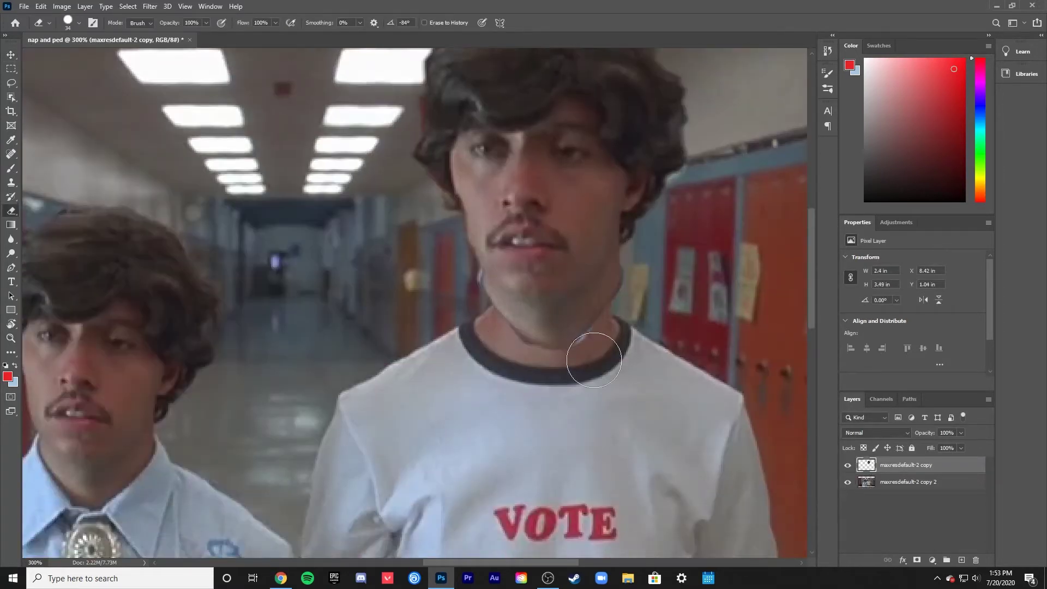
left_click_drag(600, 354, 646, 262)
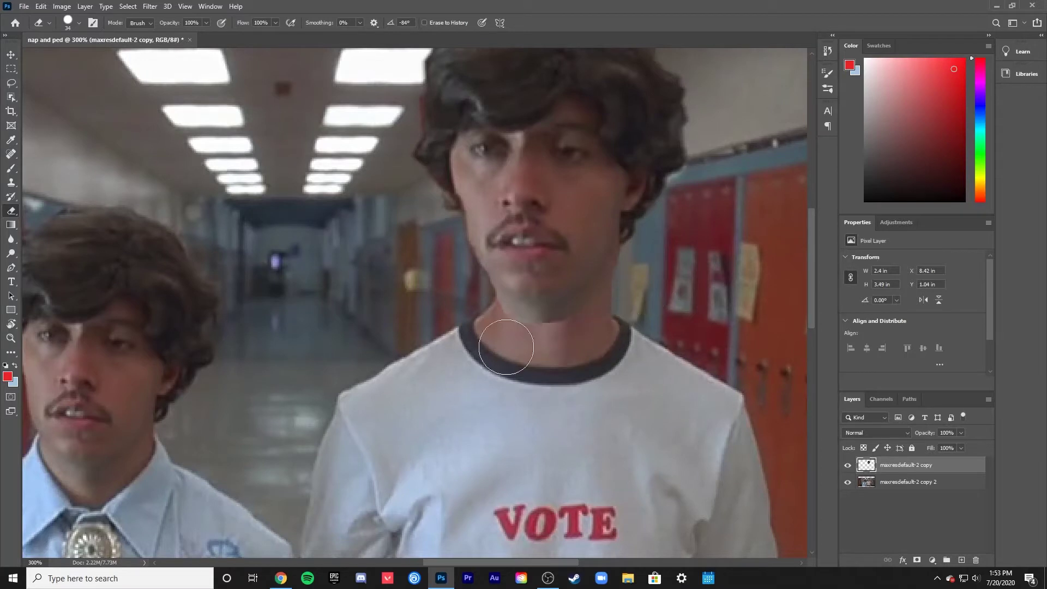
left_click_drag(506, 347, 595, 336)
left_click_drag(498, 336, 612, 304)
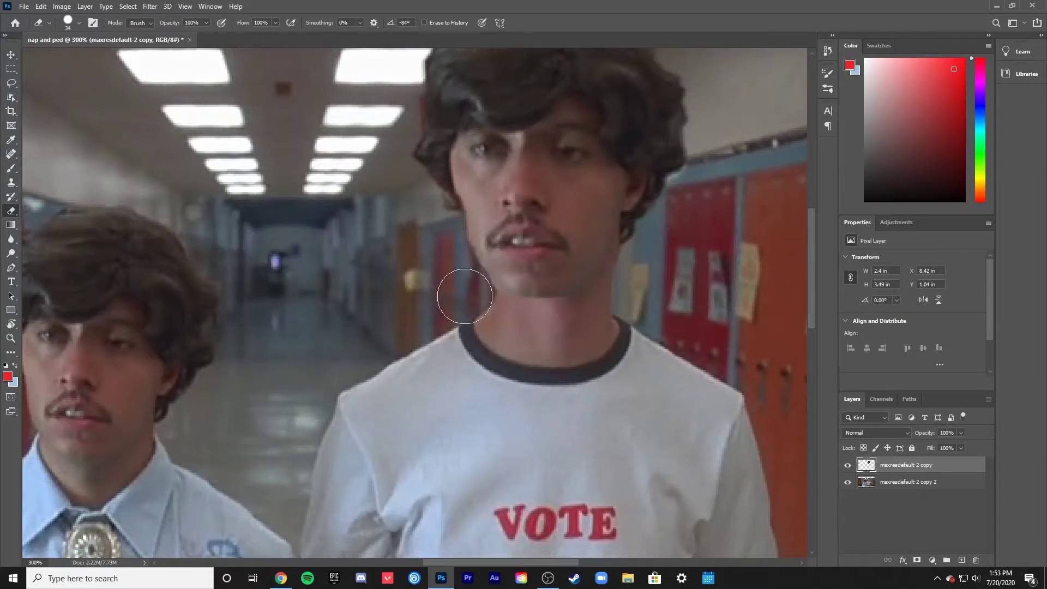
left_click_drag(464, 296, 439, 305)
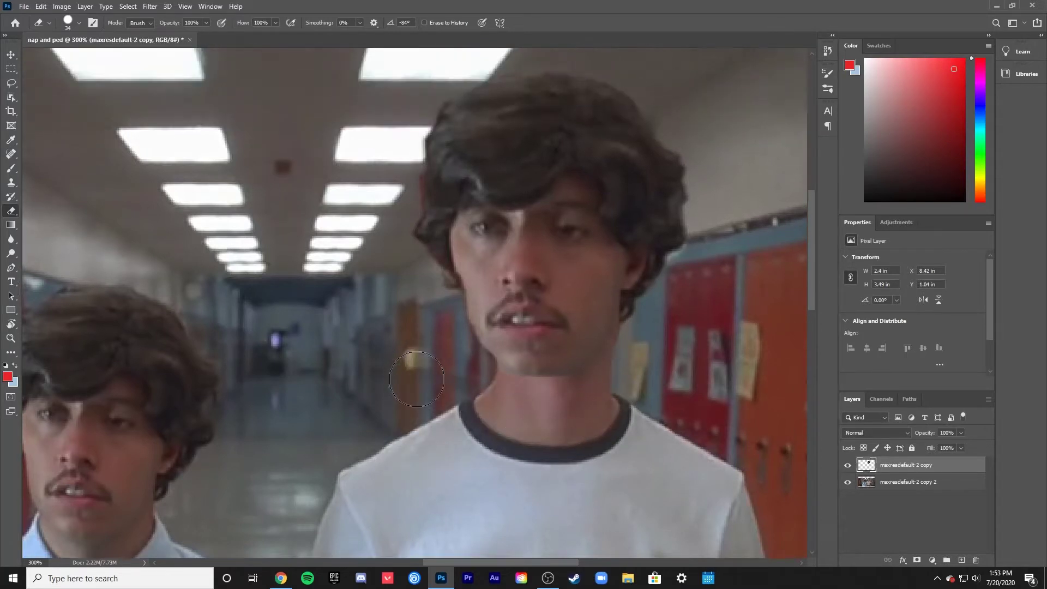
left_click_drag(416, 379, 392, 208)
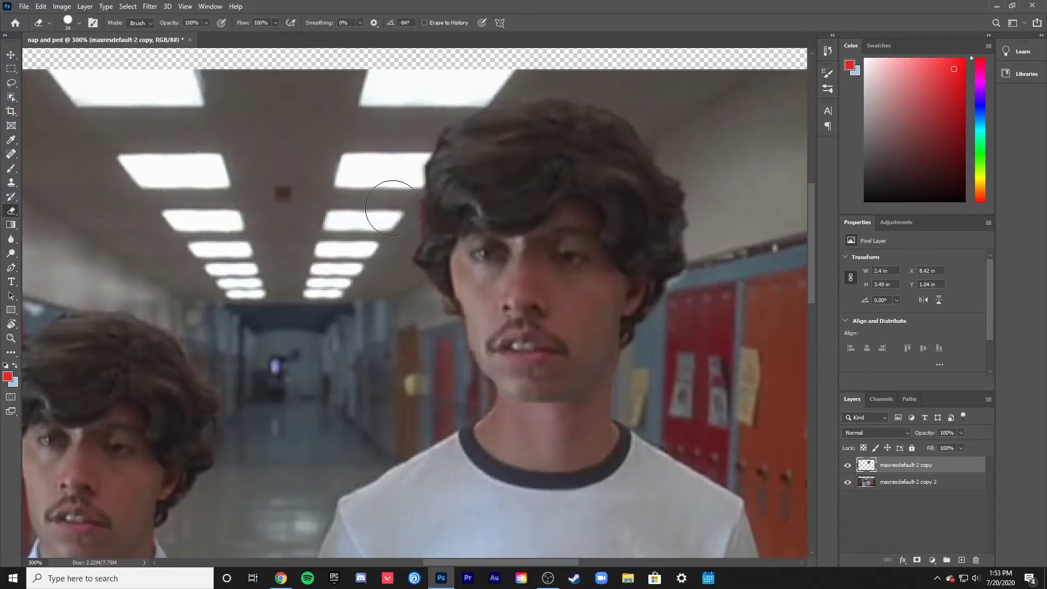
scroll(675, 316, "down", 3)
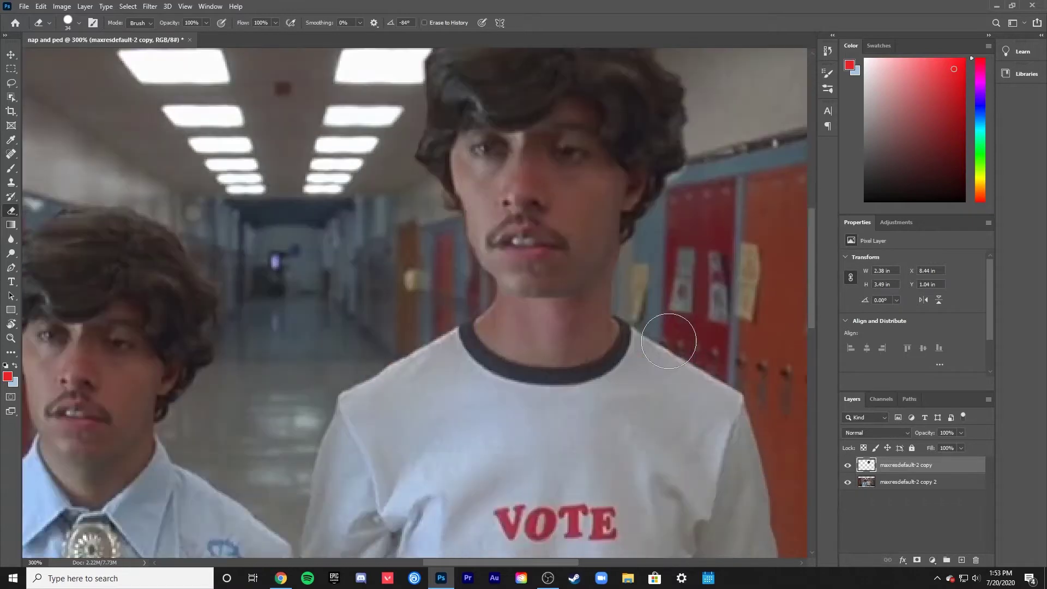
Fit the image on screen and duplicate the full hallway photo layer
key("z")
right_click(543, 383)
left_click(544, 384)
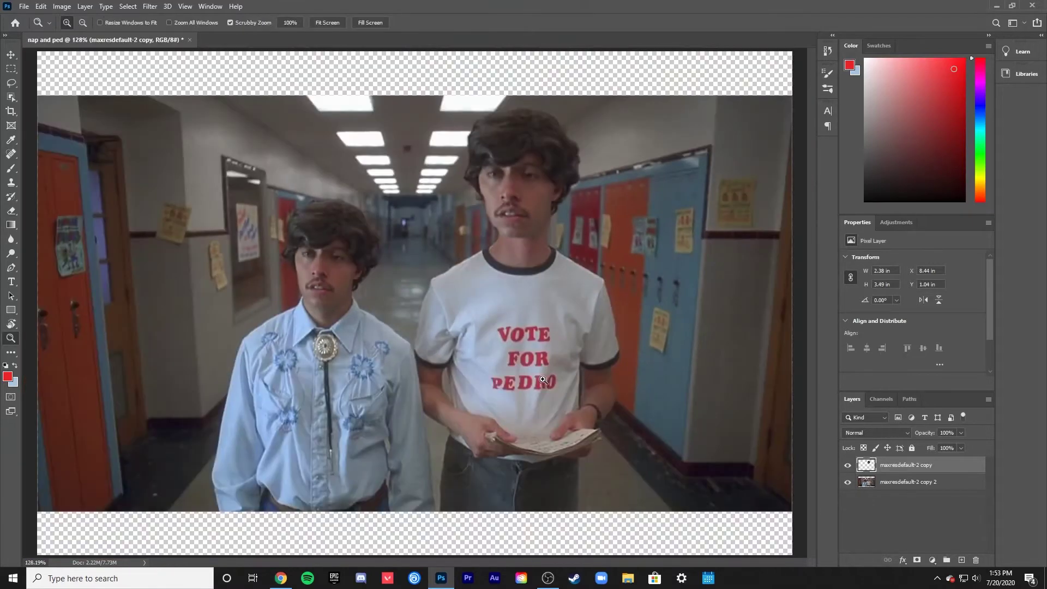
left_click(952, 488)
key("ctrl+j")
Select the curly-haired man's head on the new copy and erase everything else around it
key("v")
left_click_drag(197, 225, 177, 352)
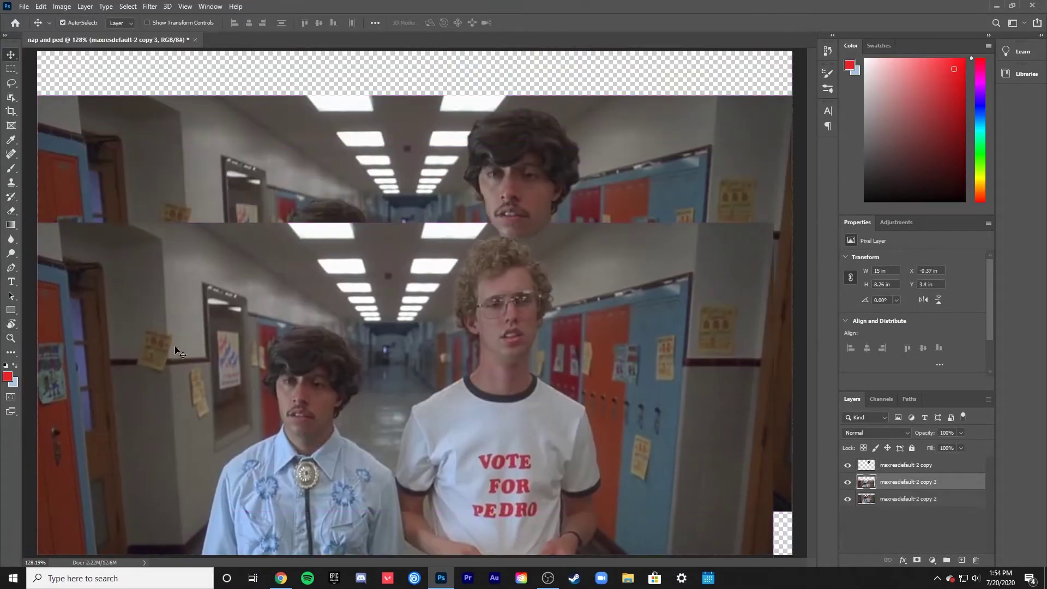
key("w")
left_click_drag(446, 228, 592, 410)
left_click(128, 6)
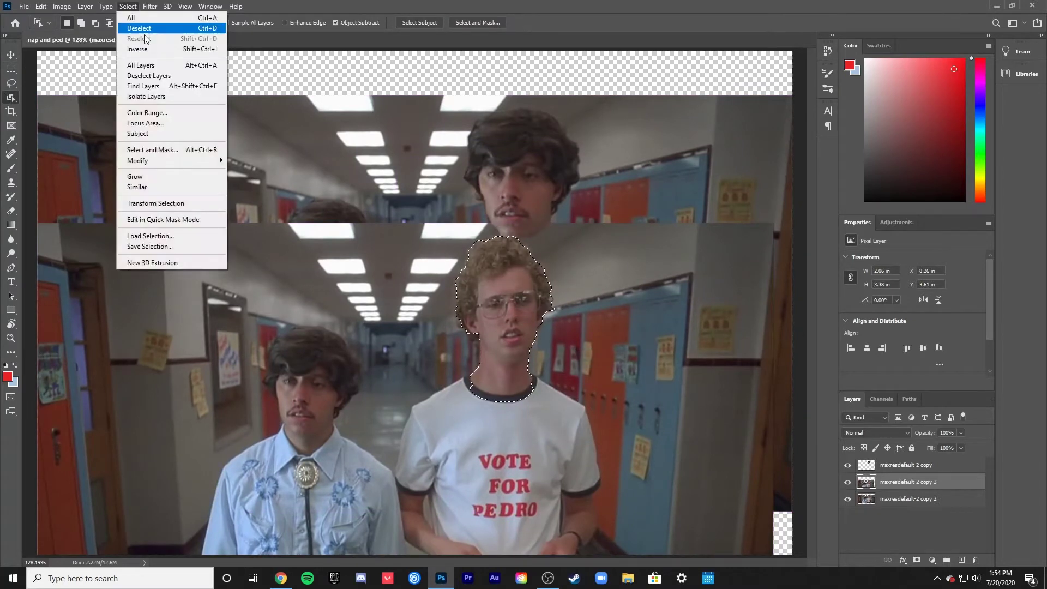
left_click(137, 48)
key("e")
right_click(417, 327)
left_click_drag(432, 257, 136, 306)
mouse_move(136, 381)
left_mouse_down()
mouse_move(351, 441)
mouse_move(98, 327)
left_mouse_up()
key("ctrl+d")
Move the curly head cut-out up, clean leftover bits, and move the dark-haired head onto the left man
key("v")
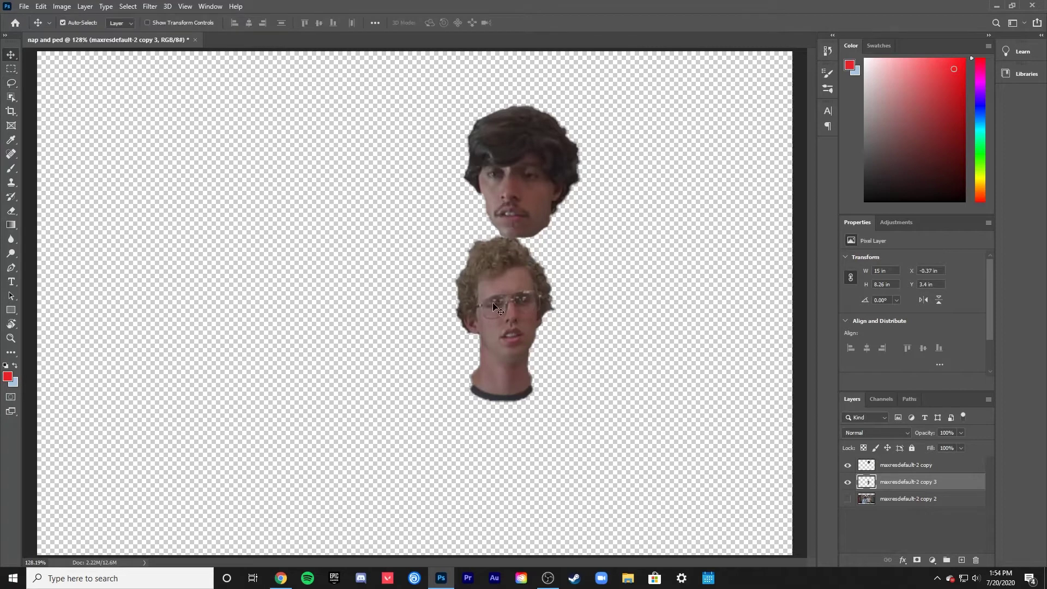
left_click_drag(494, 307, 512, 182)
key("e")
mouse_move(702, 462)
left_mouse_down()
mouse_move(69, 478)
mouse_move(85, 125)
left_mouse_up()
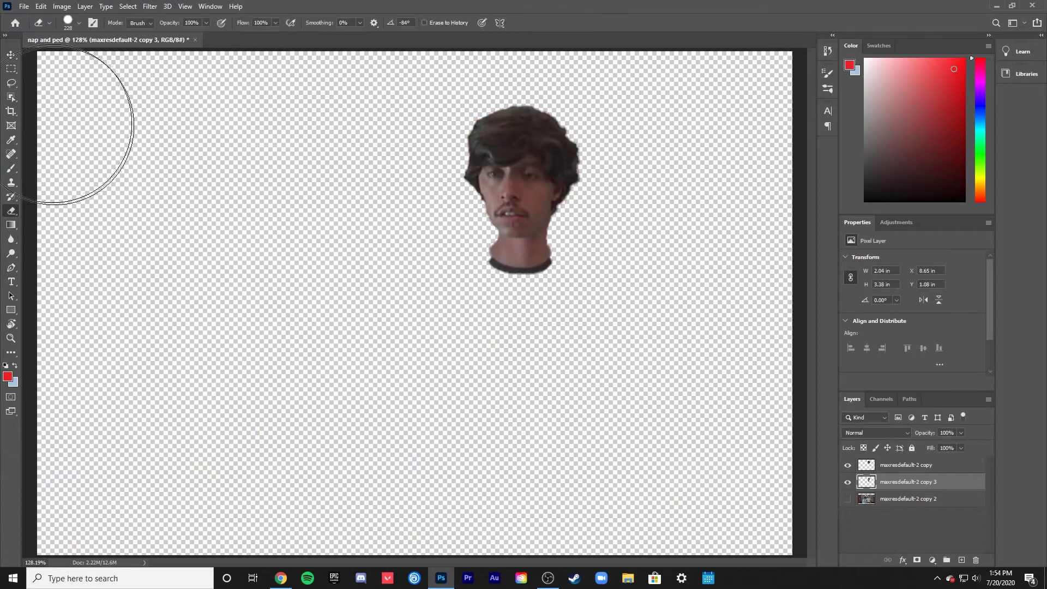
key("v")
left_click_drag(521, 180, 317, 226)
Rearrange the layers, placing the dark head on the taller figure and the curly head on the shorter one
left_click(847, 499)
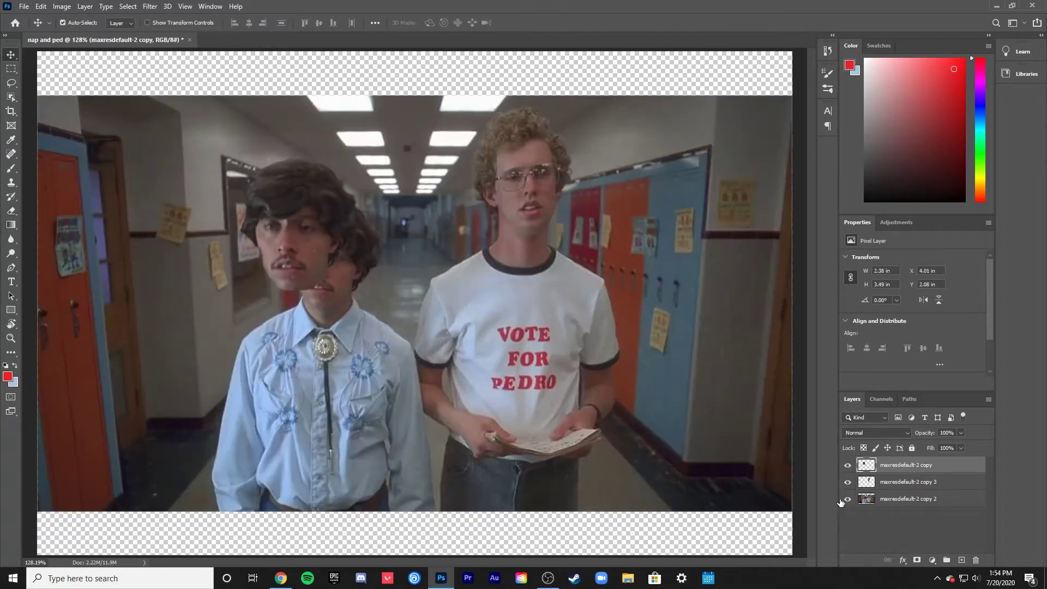
left_click_drag(905, 498, 943, 463)
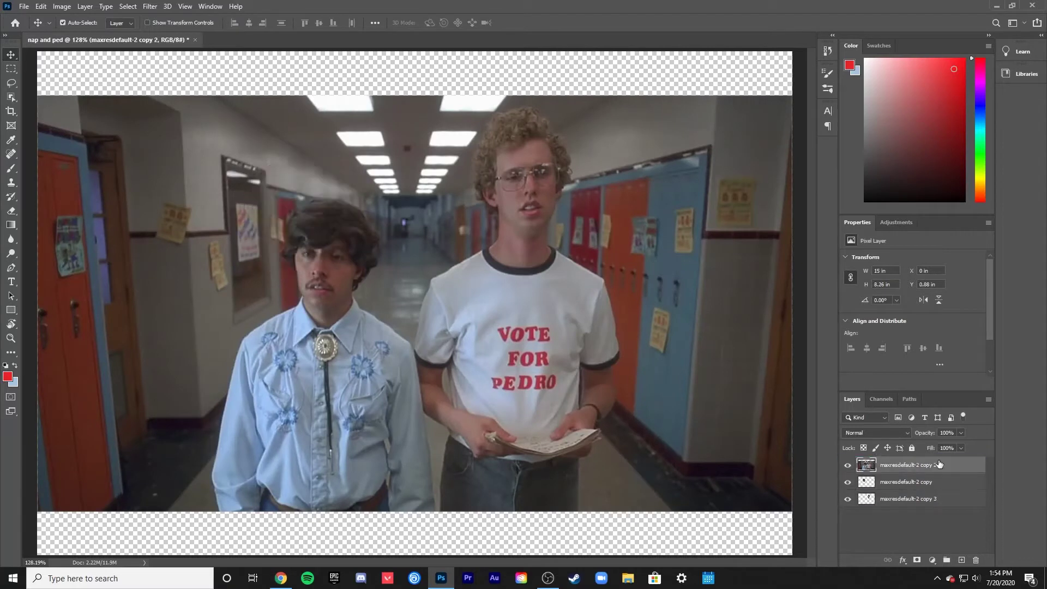
left_click_drag(422, 193, 434, 429)
left_click_drag(523, 180, 488, 205)
left_click_drag(316, 218, 616, 223)
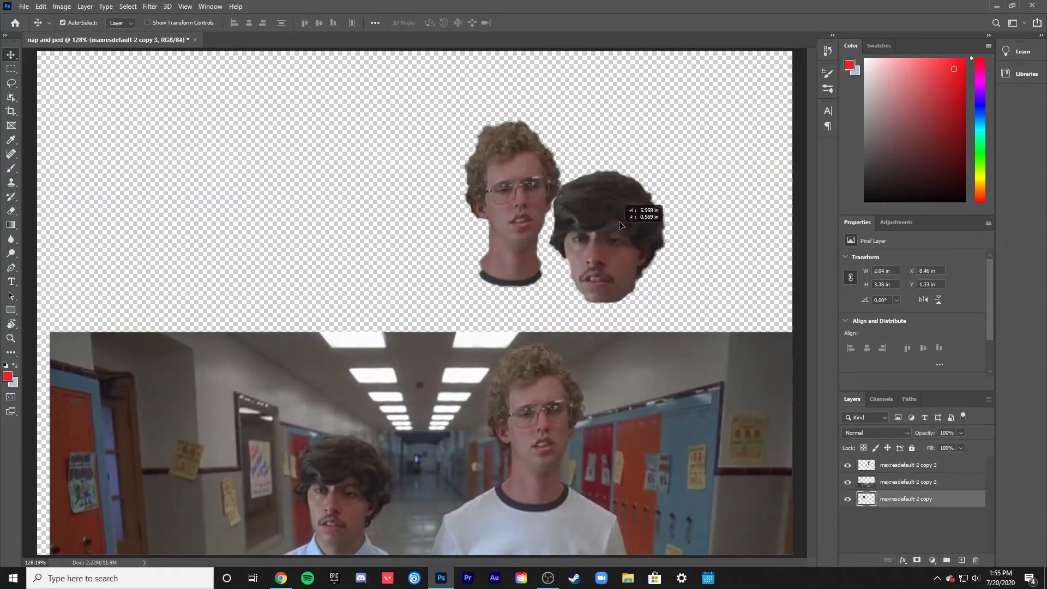
left_click_drag(926, 498, 953, 478)
left_click_drag(611, 229, 649, 294)
left_click_drag(424, 413, 412, 198)
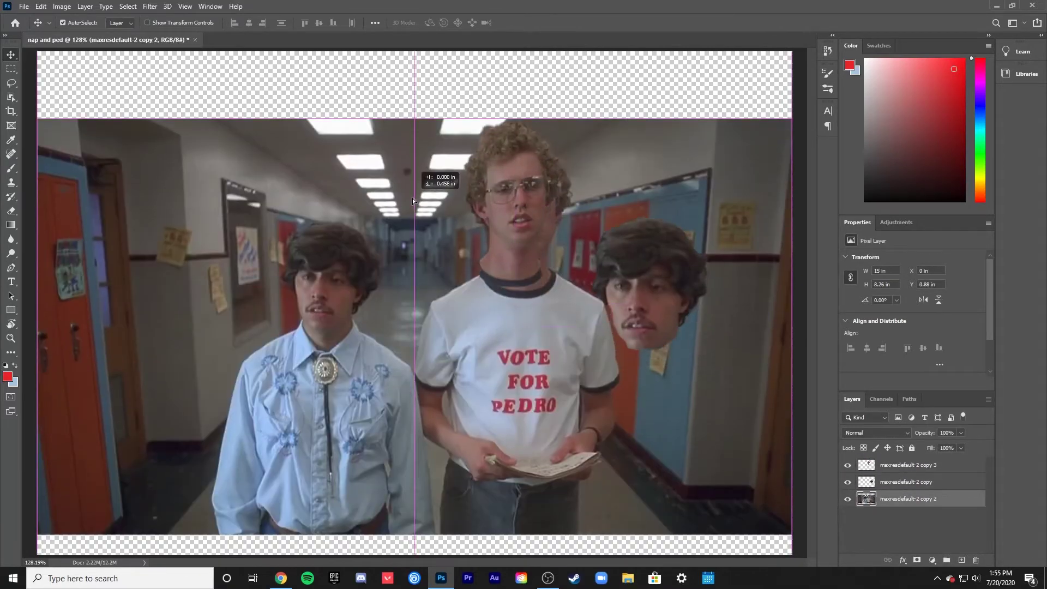
left_click_drag(519, 203, 338, 255)
left_click_drag(685, 285, 557, 195)
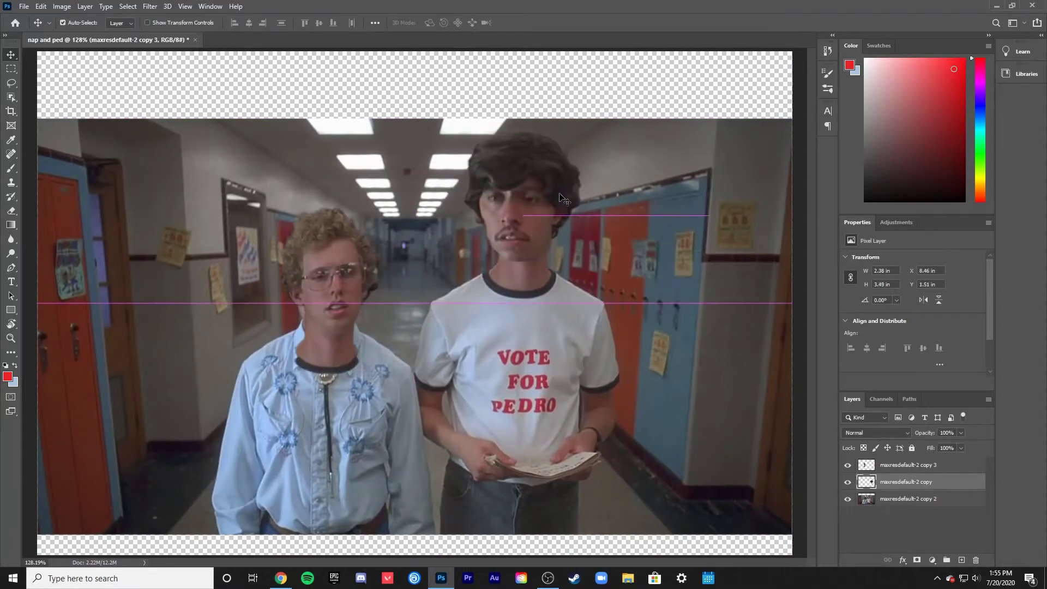
scroll(284, 290, "up", 2)
left_click_drag(351, 261, 350, 243)
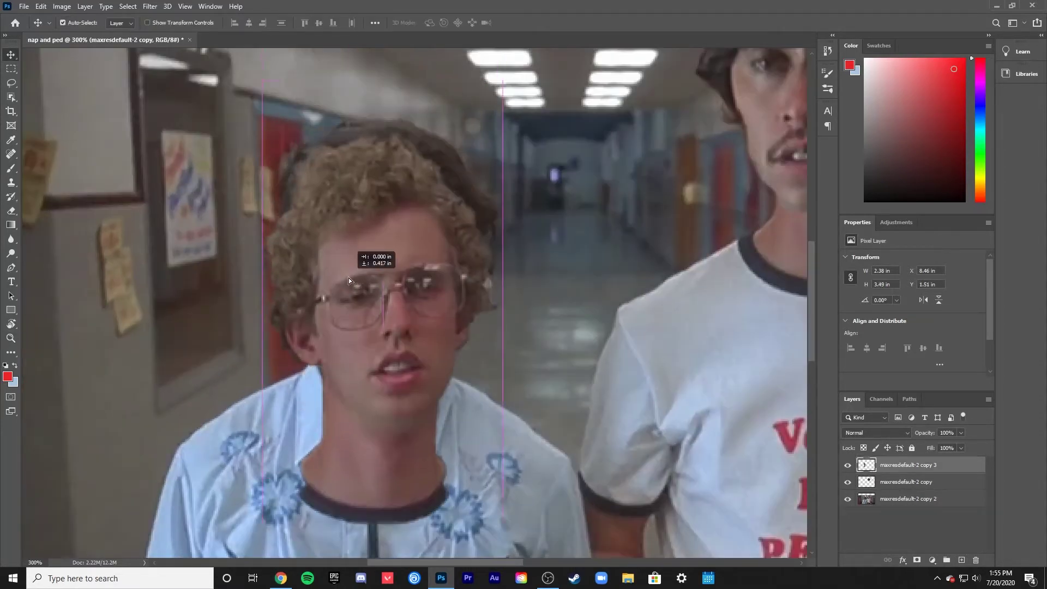
Erase the curly head's neck edge with a size 10 eraser so the collar and bolo tie show
key("e")
right_click(284, 330)
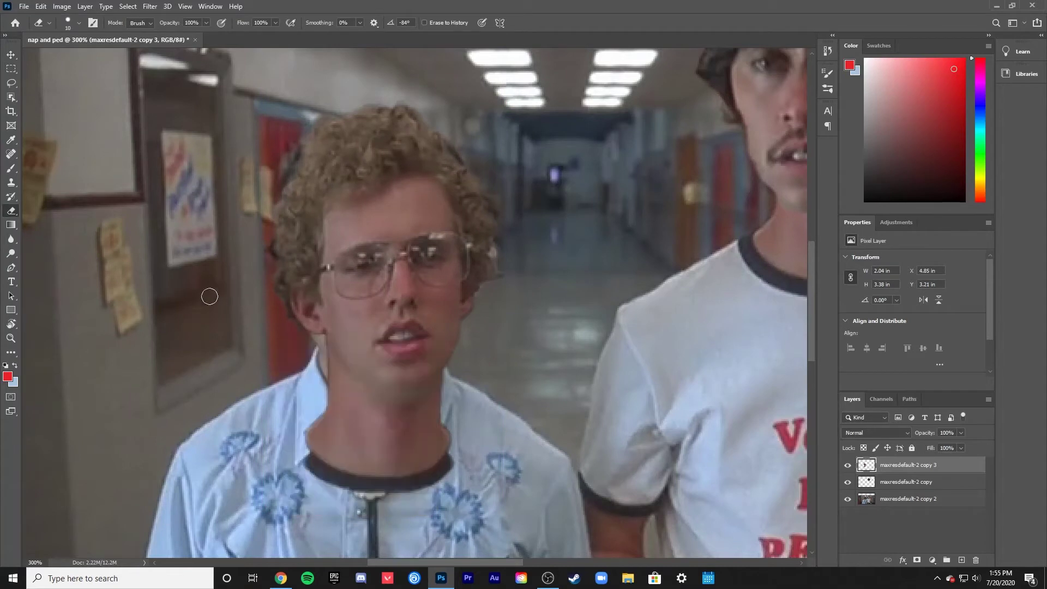
mouse_move(395, 445)
left_mouse_down()
mouse_move(314, 448)
mouse_move(443, 421)
mouse_move(339, 403)
left_mouse_up()
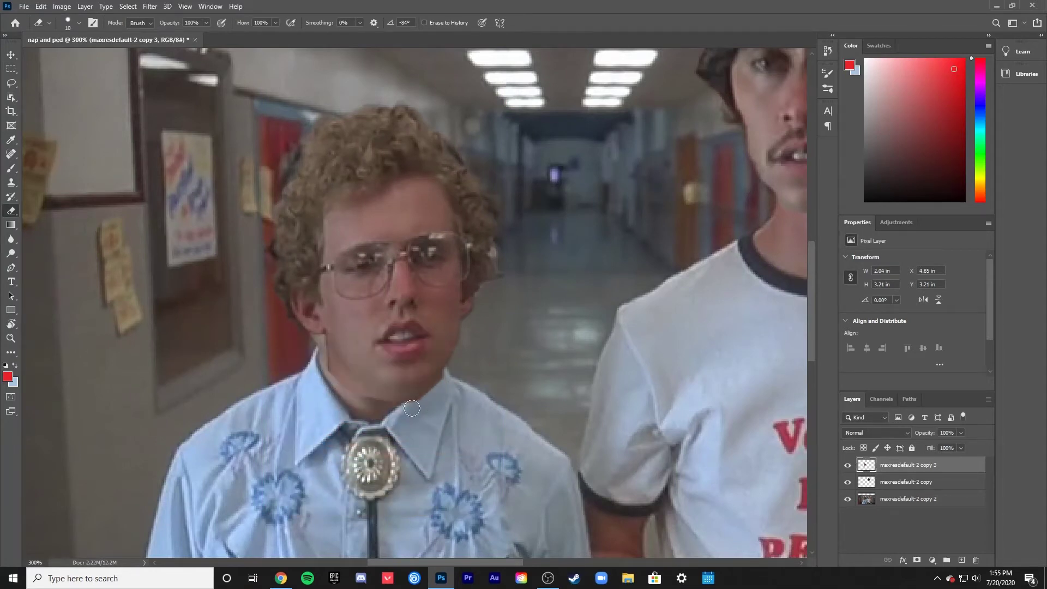
left_click_drag(333, 212, 325, 213)
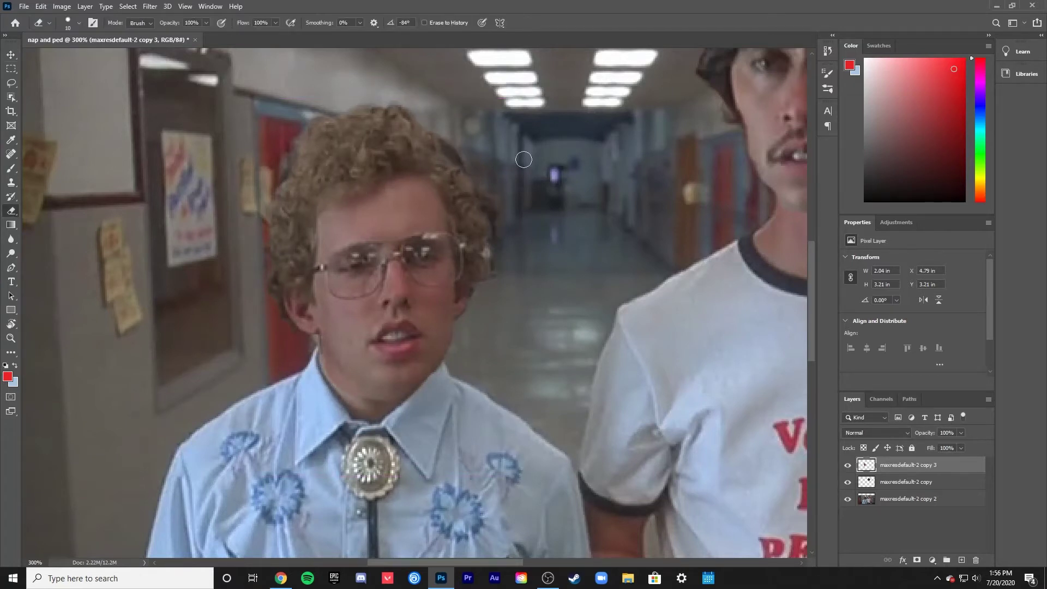
Sample the hair's brown as the paint colour and fit the whole image on screen
key("v")
key("i")
left_click(371, 158)
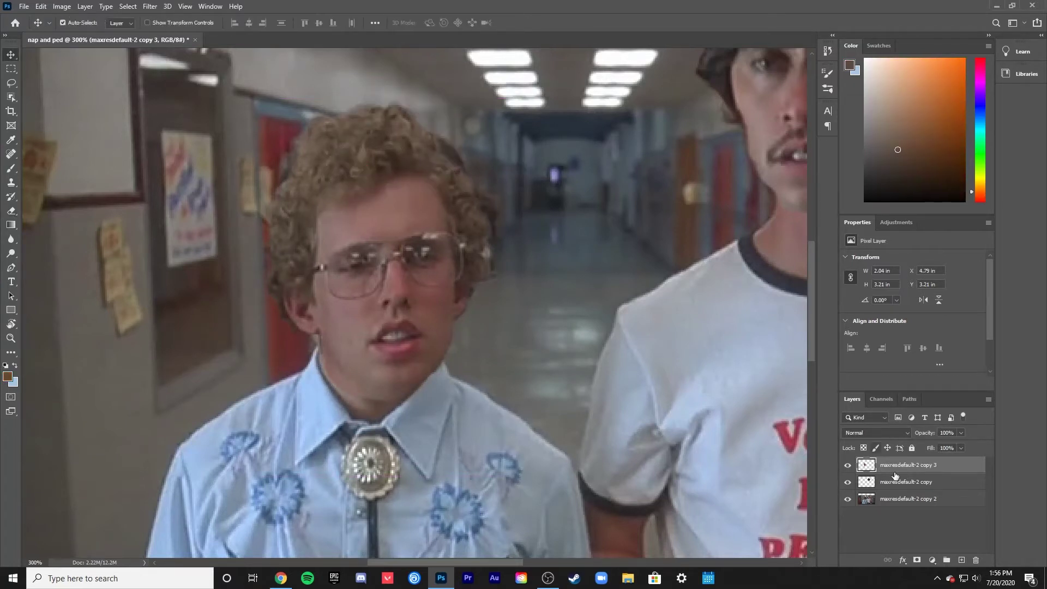
left_click(370, 158)
key("b")
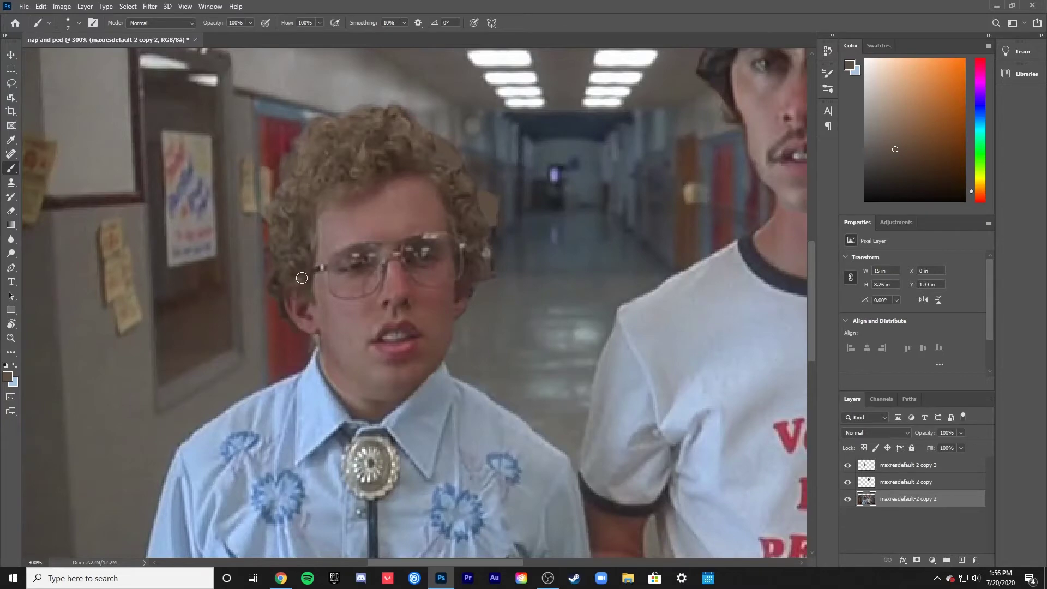
key("z")
key("ctrl+0")
right_click(502, 209)
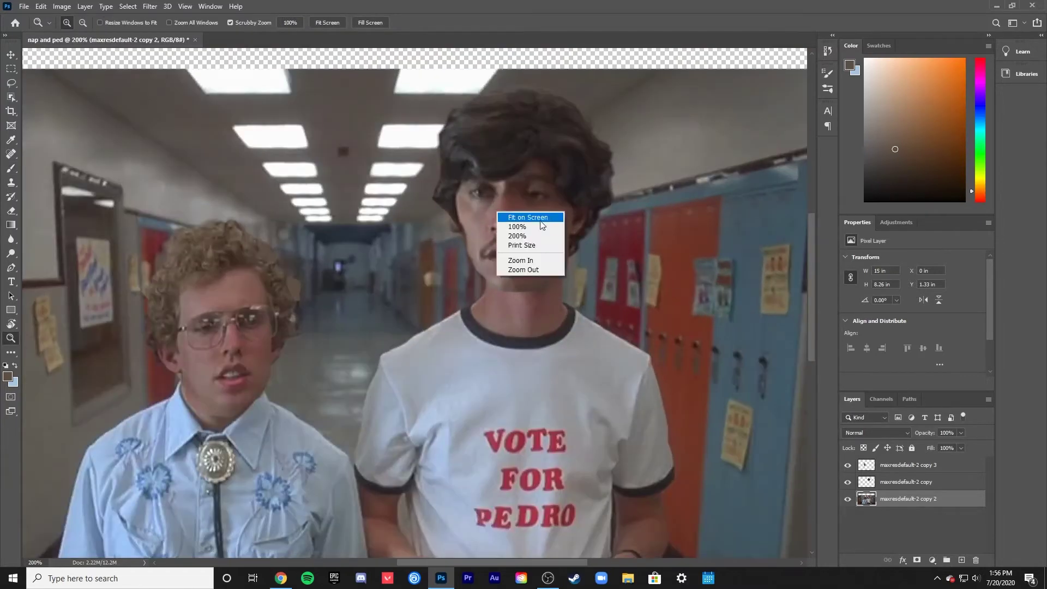
left_click(510, 213)
Nudge the dark-haired head with Free Transform and fine-tune its position on the taller figure's face
key("ctrl+t")
left_click_drag(537, 179, 537, 174)
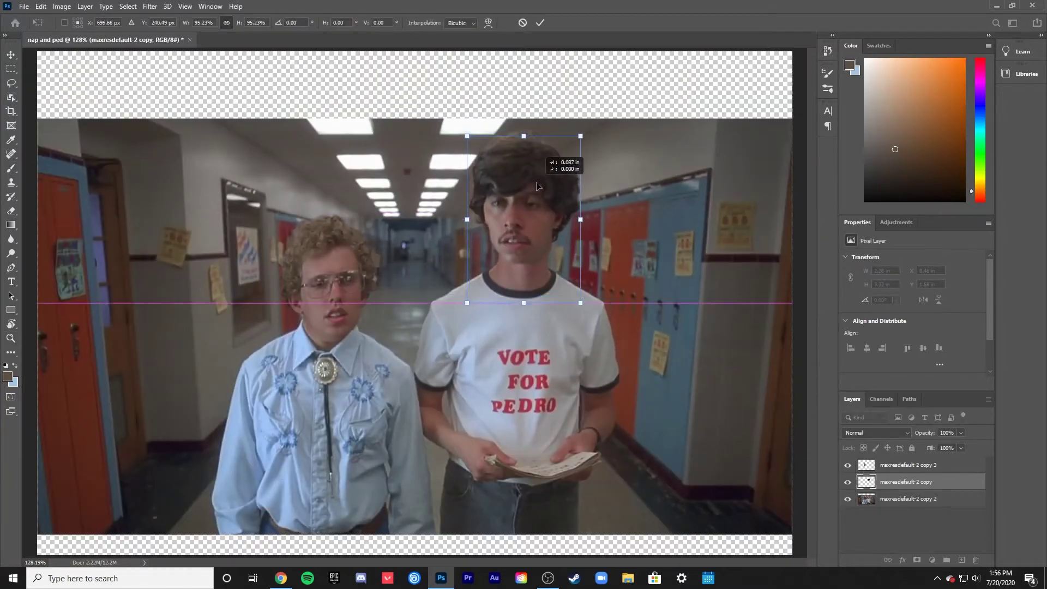
key("Return")
scroll(498, 316, "up", 5)
left_click_drag(499, 316, 522, 286)
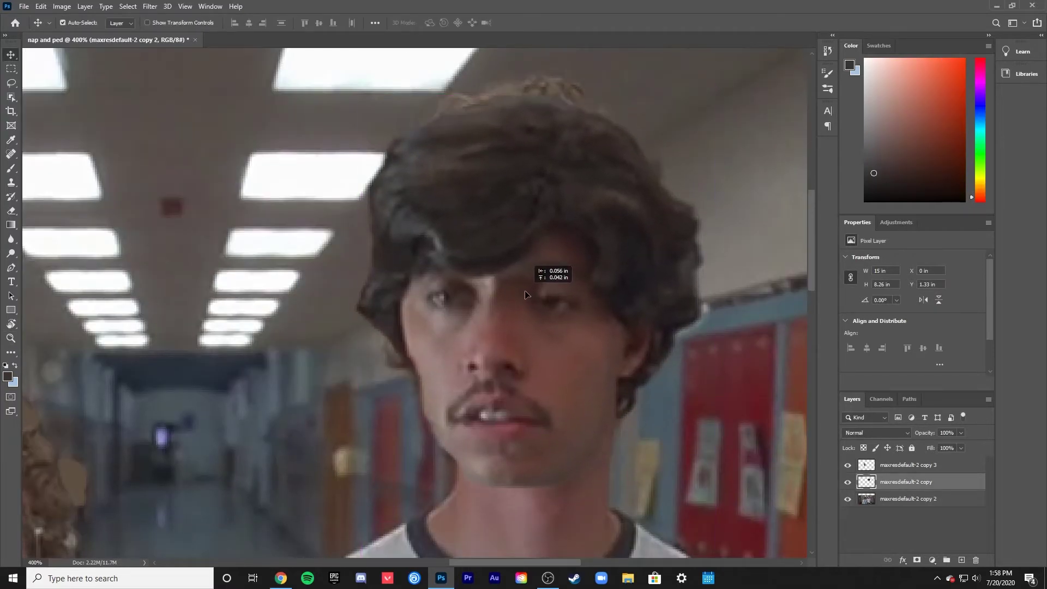
left_click_drag(522, 286, 525, 289)
Trim the head's stray edges with the eraser and refit the whole image on screen
key("e")
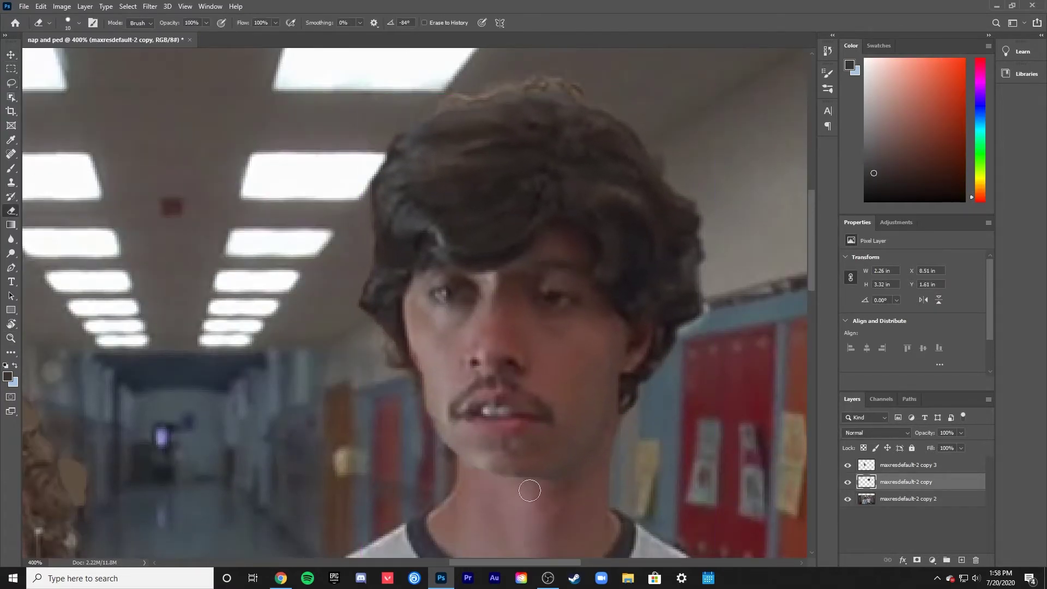
key("z")
right_click(516, 480)
left_click(537, 484)
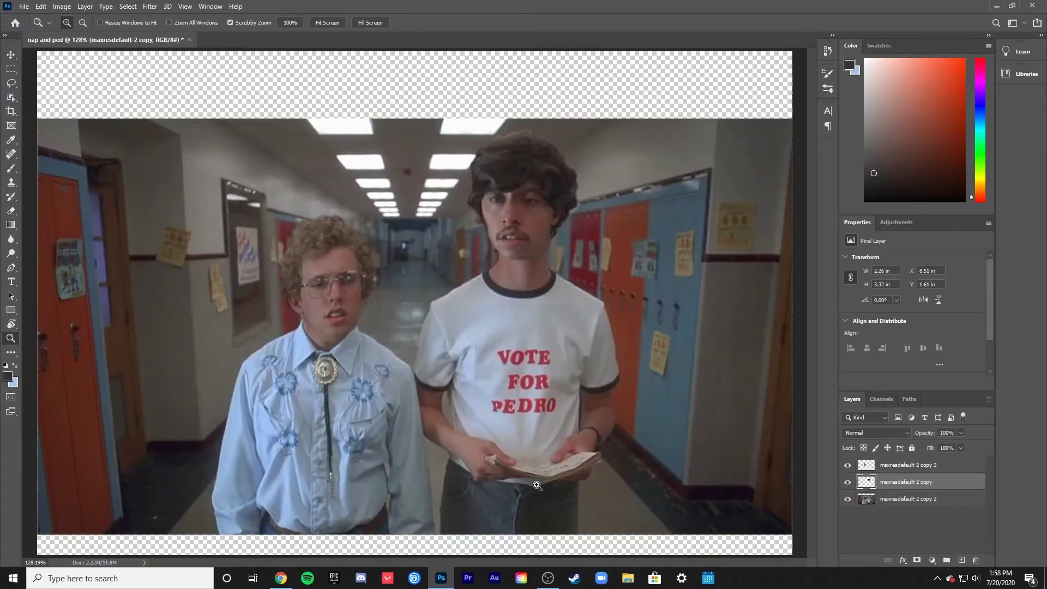
left_click(7, 60)
Rotate the dark-haired head about -2.6° to match the taller figure
key("ctrl+t")
left_click_drag(591, 109, 586, 106)
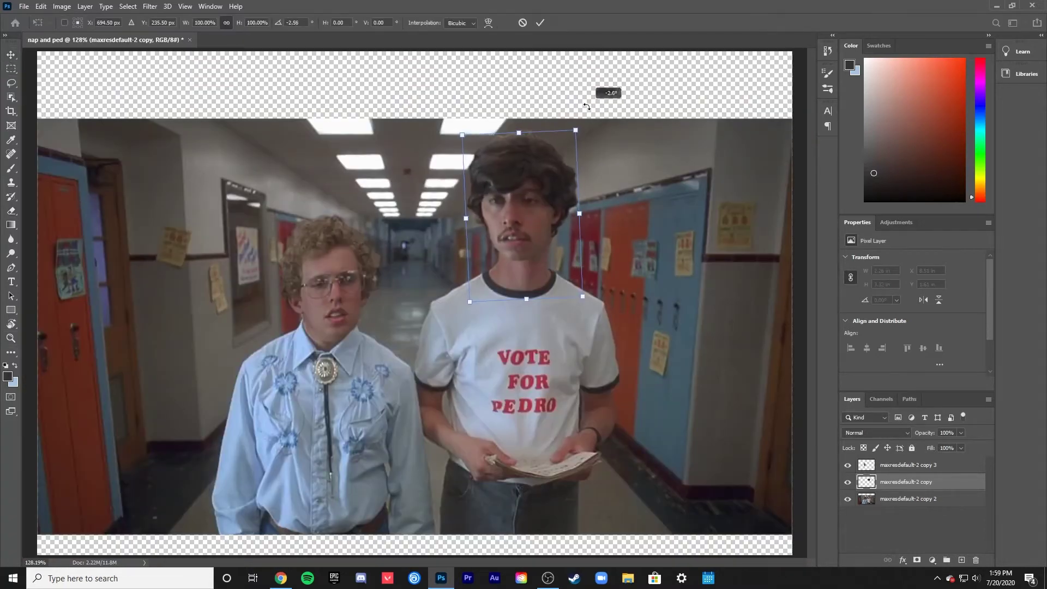
key("Return")
Crop the canvas to the photo's borders, removing the transparent strips above and below
left_click(11, 111)
left_click_drag(415, 51, 414, 86)
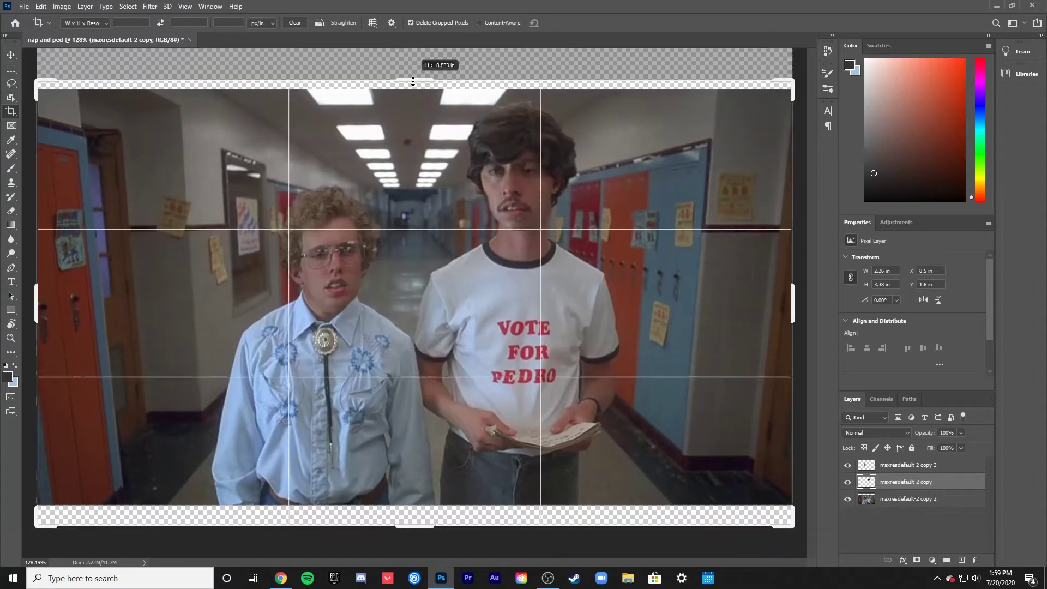
left_click_drag(406, 522, 406, 502)
left_click(572, 22)
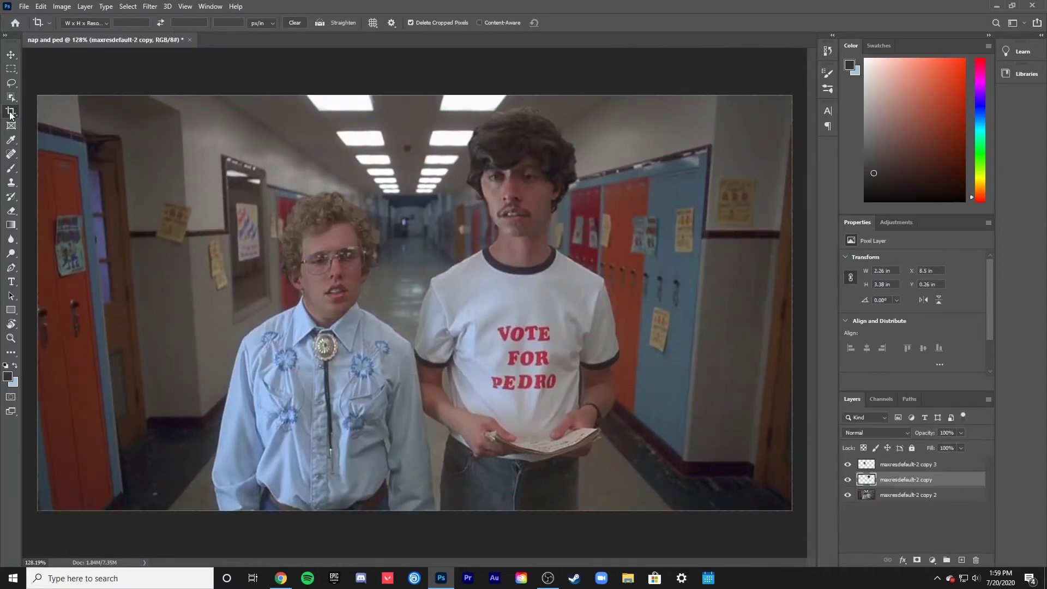
left_click_drag(34, 302, 44, 300)
left_click_drag(415, 94, 415, 98)
left_click_drag(788, 300, 784, 299)
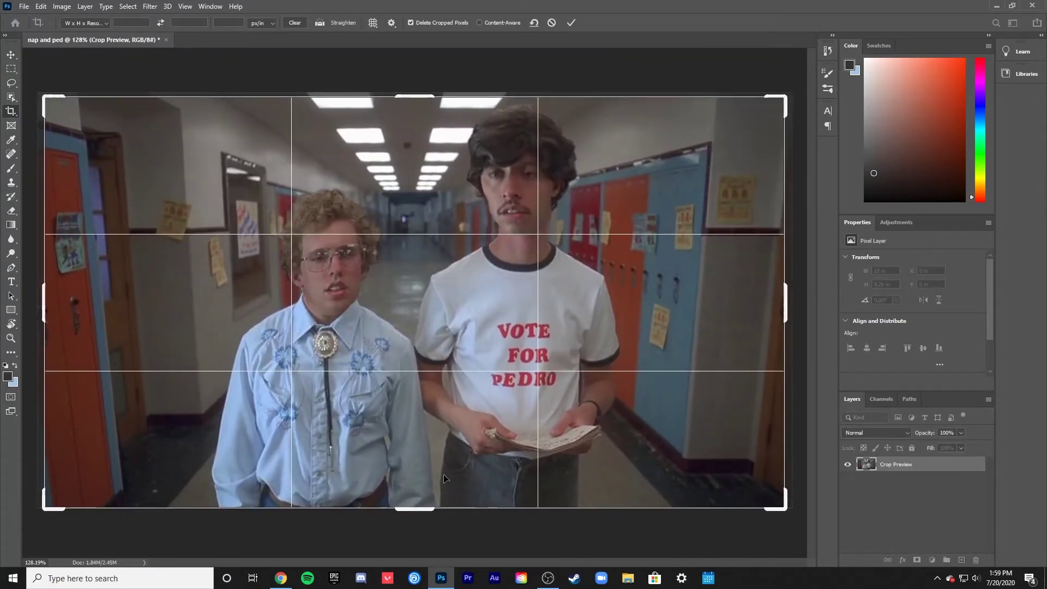
left_click(574, 24)
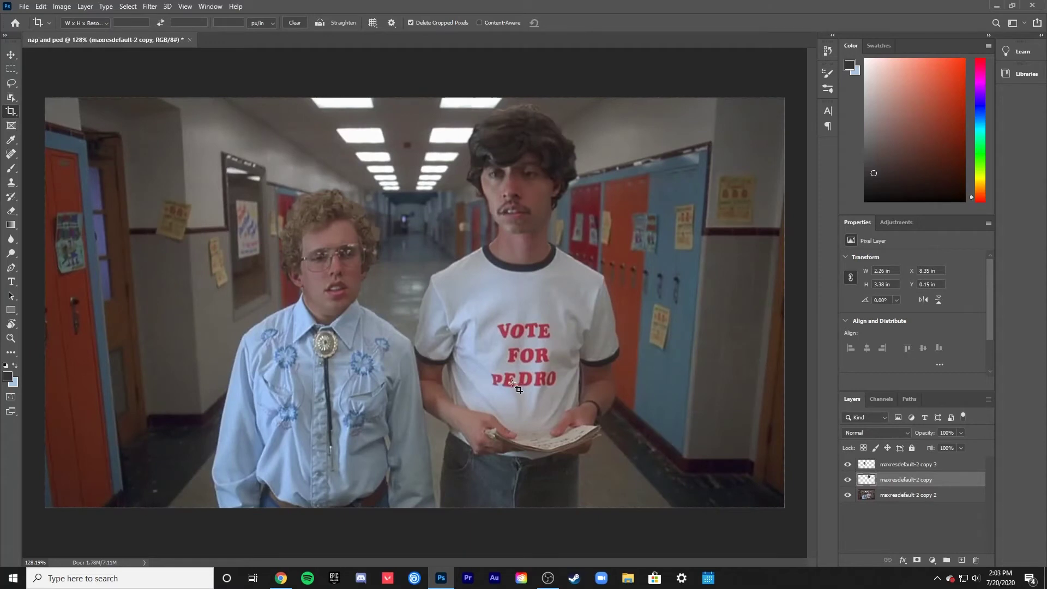
Sample the light shirt blue and paint over each letter of PEDRO beneath VOTE FOR
key("b")
scroll(518, 389, "up", 5)
left_click_drag(446, 376, 451, 342)
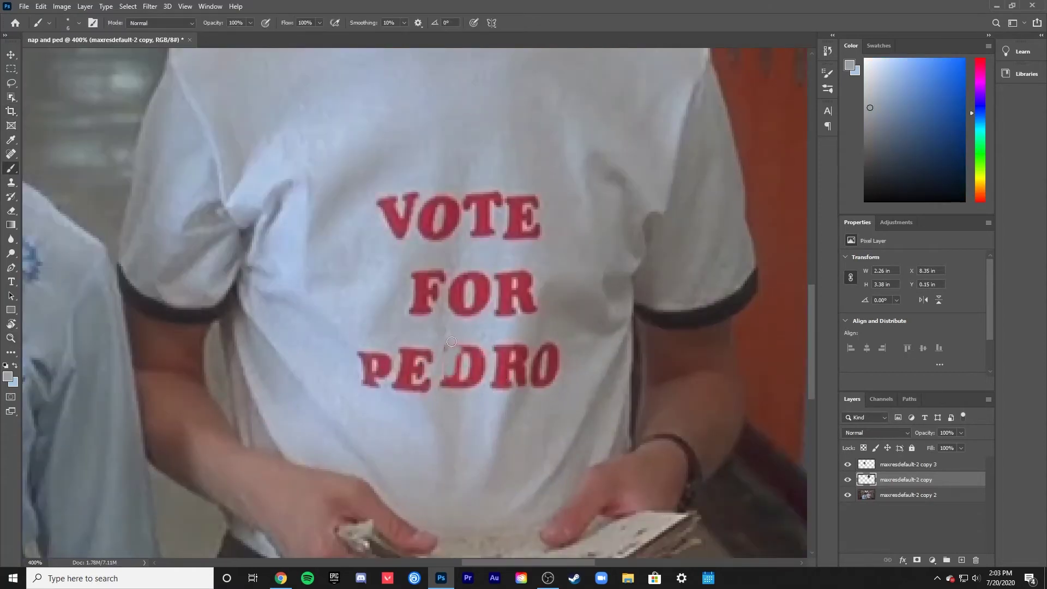
left_click(460, 391, "alt")
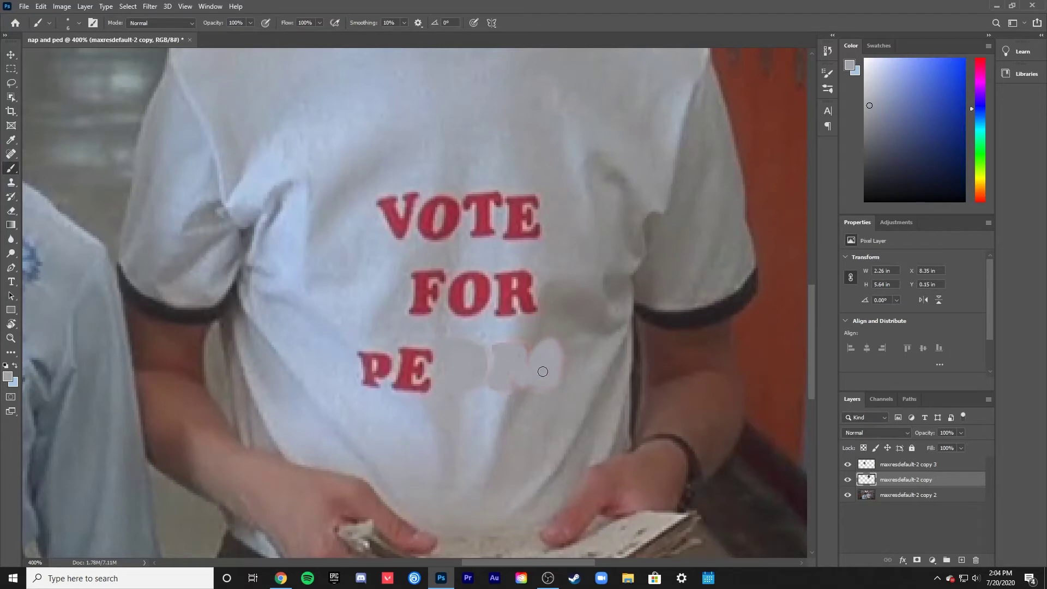
left_click(402, 350, "alt")
left_click_drag(402, 350, 429, 358)
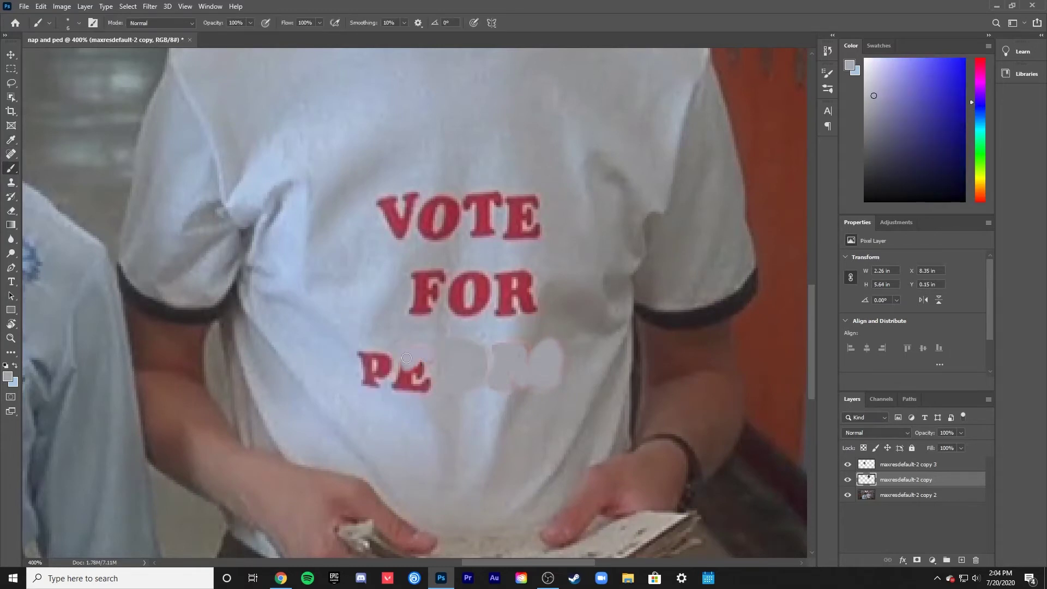
left_click(349, 382, "alt")
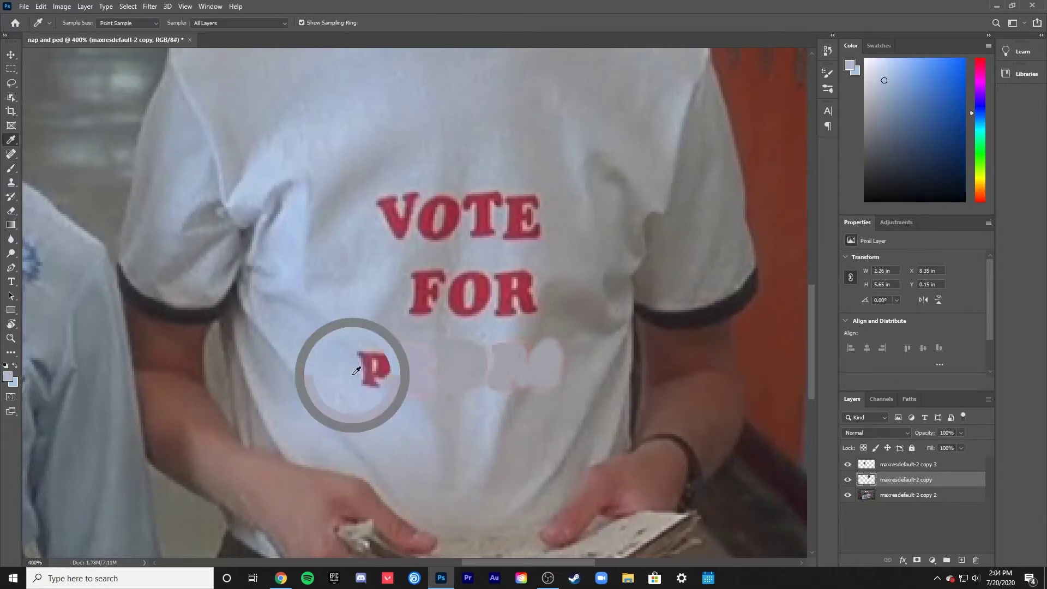
left_click_drag(367, 360, 380, 357)
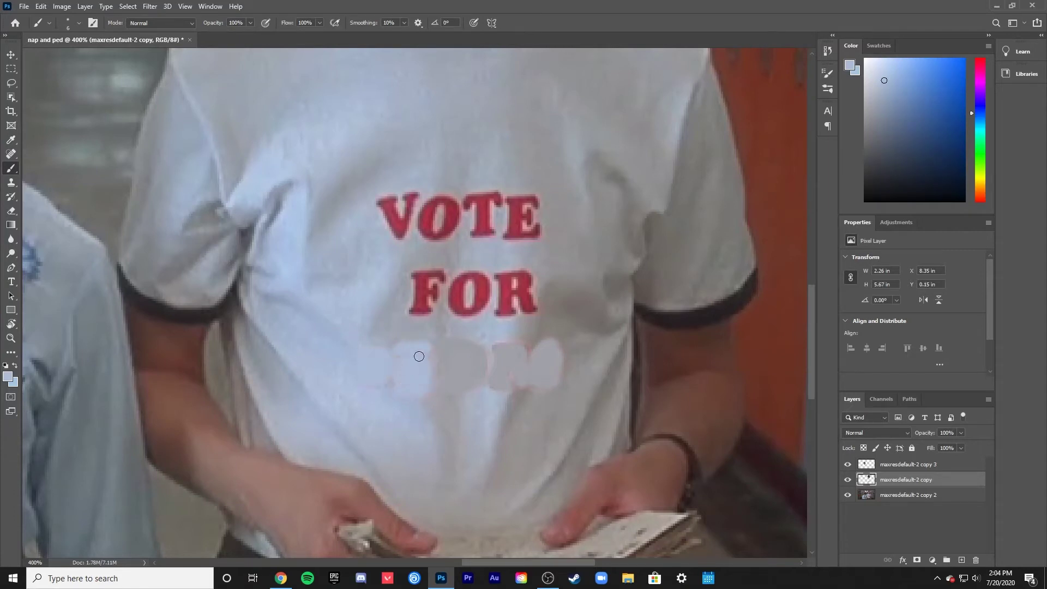
mouse_move(458, 351)
left_mouse_down()
mouse_move(460, 381)
mouse_move(482, 381)
left_mouse_up()
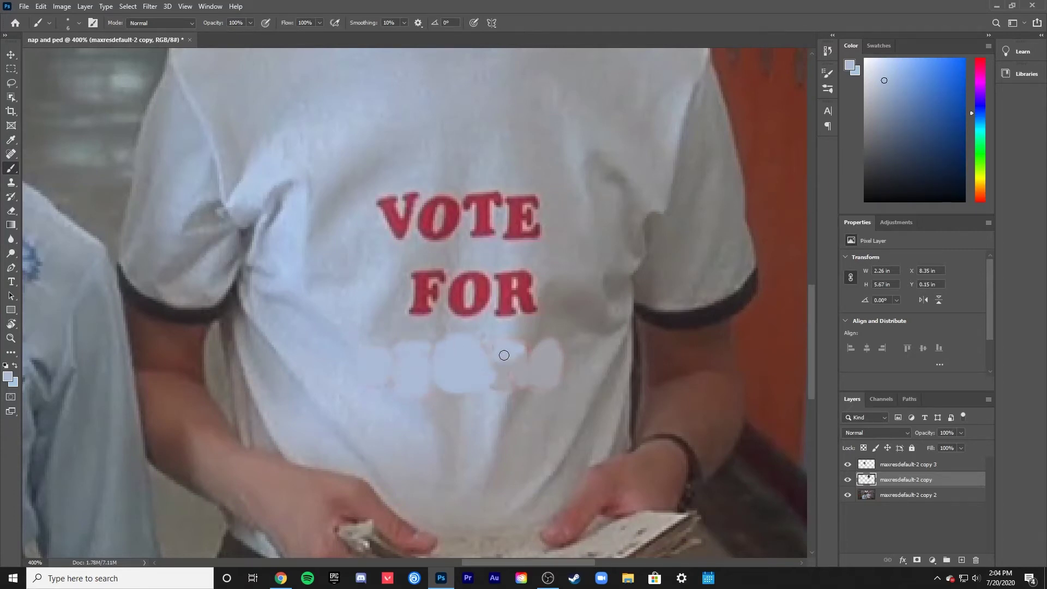
mouse_move(545, 376)
left_mouse_down()
mouse_move(551, 350)
mouse_move(560, 367)
left_mouse_up()
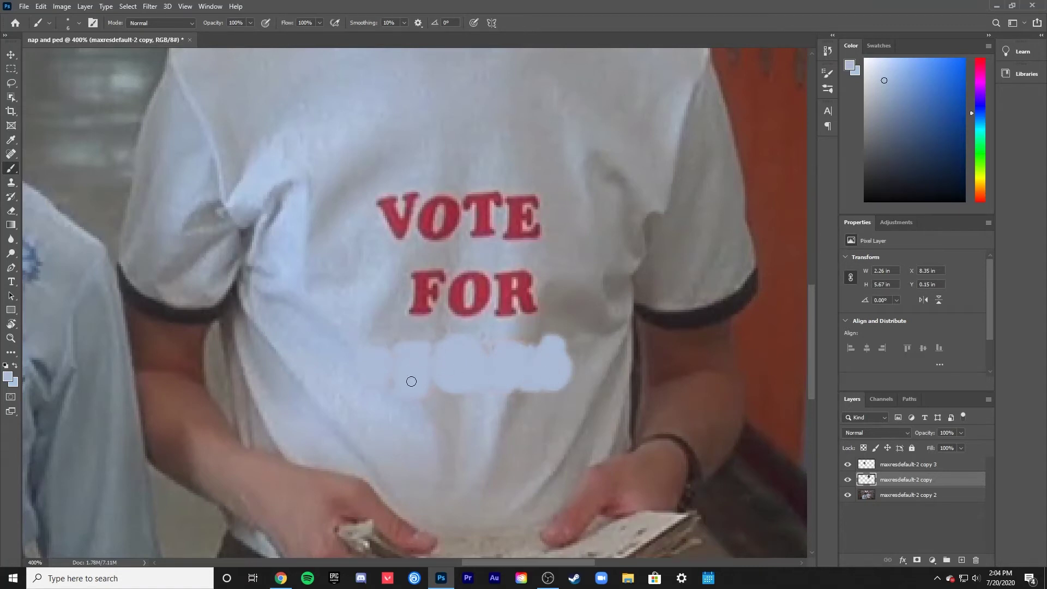
key("alt+Tab")
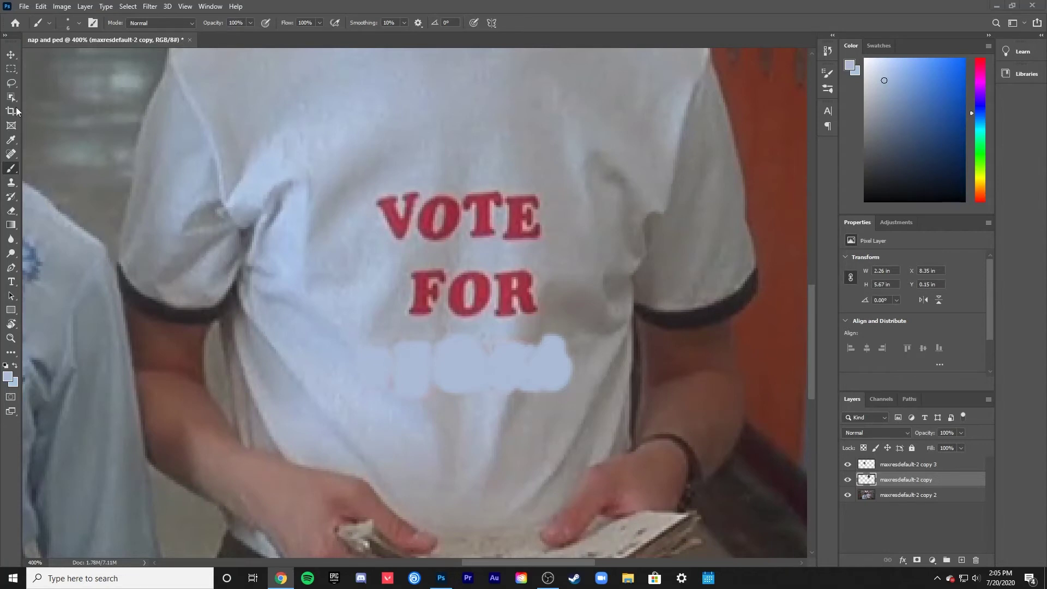
key("alt+Tab")
Delete the placeholder Lorem type layer and zoom out to view the whole still
left_click(11, 281)
left_click_drag(335, 330, 588, 400)
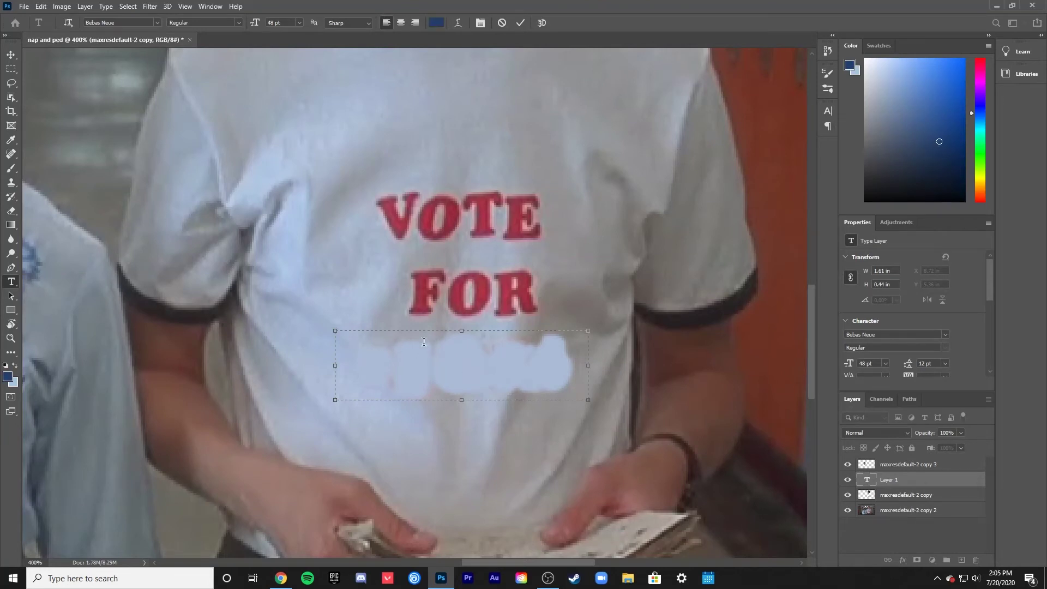
left_click_drag(941, 484, 951, 465)
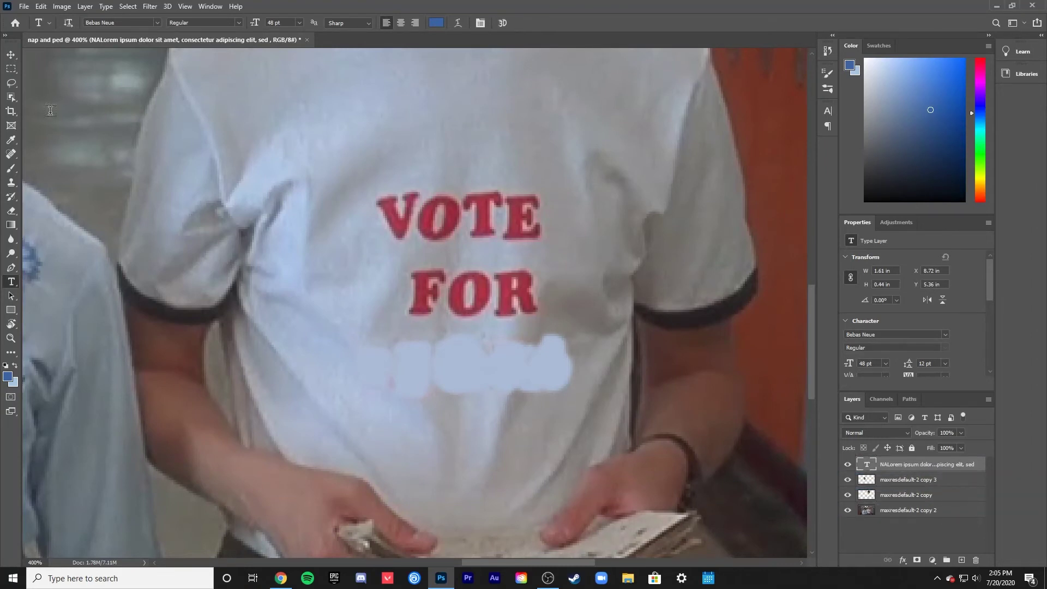
key("z")
key("ctrl+0")
key("Delete")
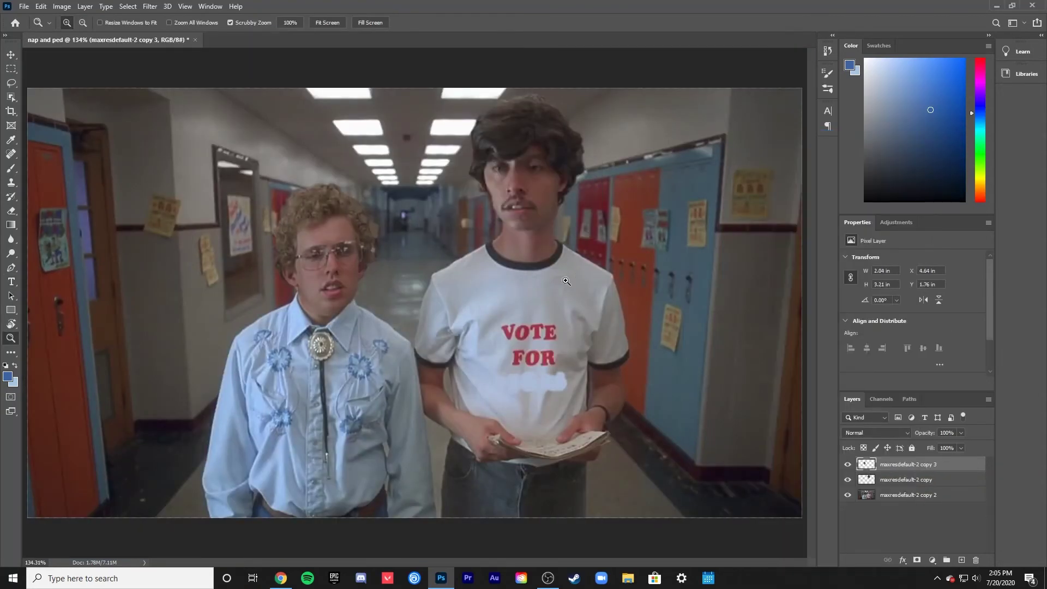
Nudge the shirt patch and select the maxresdefault-2 copy 3 layer
key("v")
left_click_drag(530, 385, 530, 385)
left_click(873, 495)
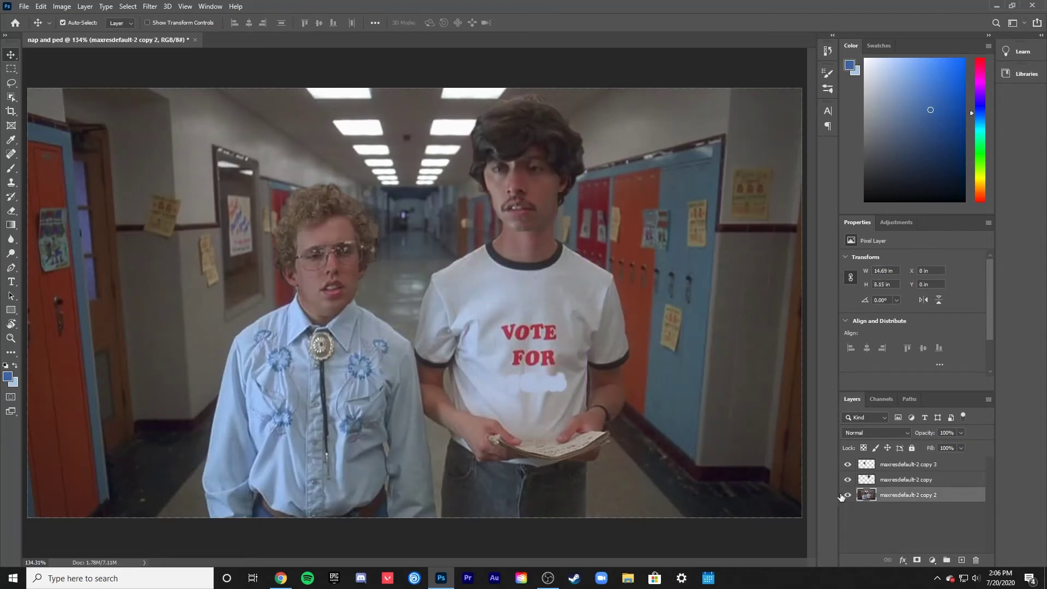
left_click(934, 466)
Add a new 18 pt Comic Sans MS text box near the image's upper left
left_click(11, 282)
left_click_drag(148, 108, 322, 162)
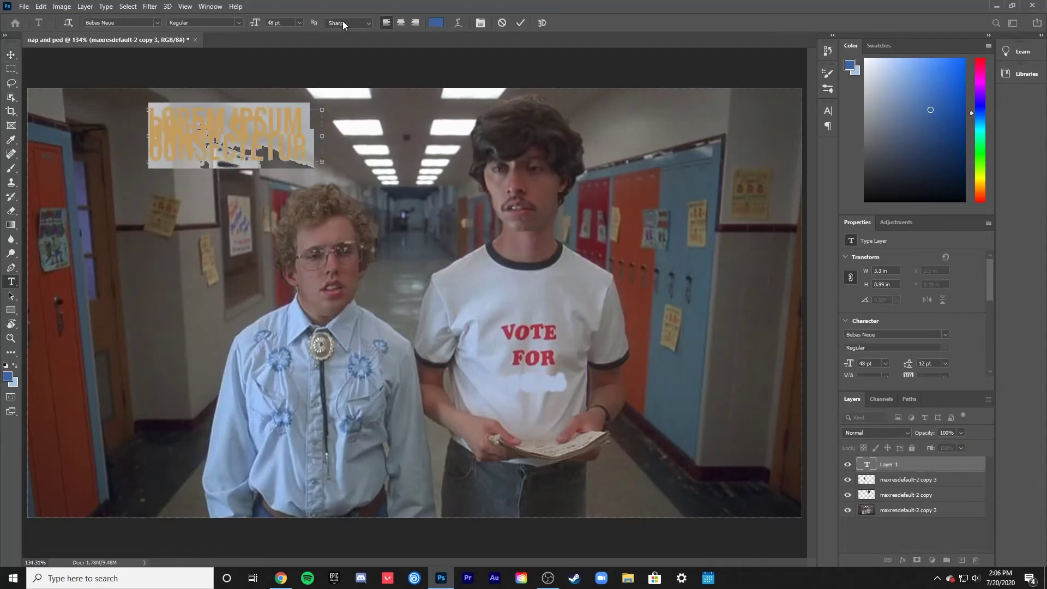
left_click(299, 23)
left_click(282, 97)
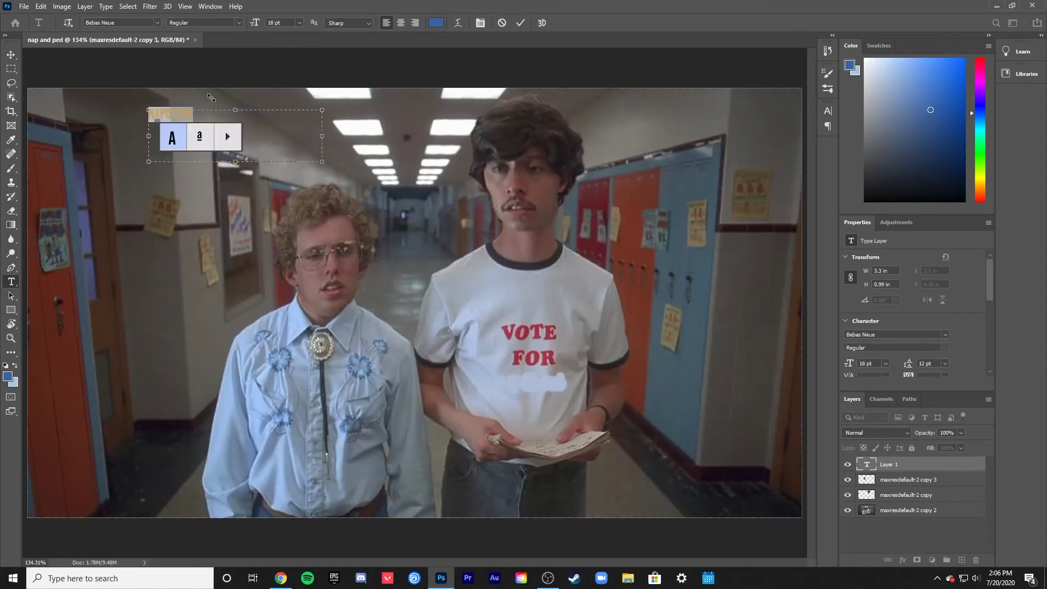
left_click(157, 22)
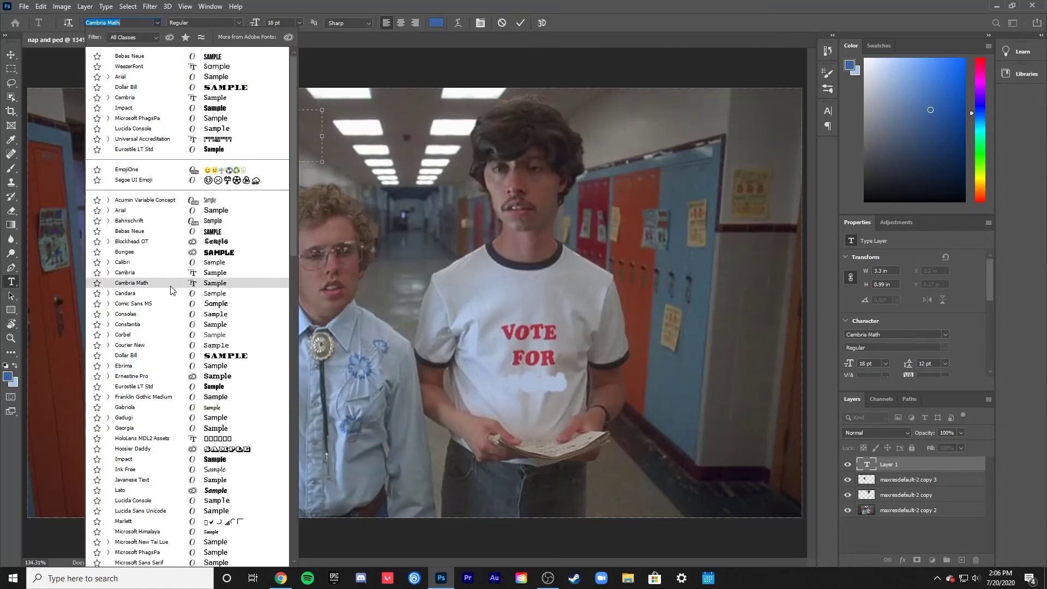
left_click(174, 303)
Colour the NAPOLEON text bright red (ec3c3c)
left_click(191, 115)
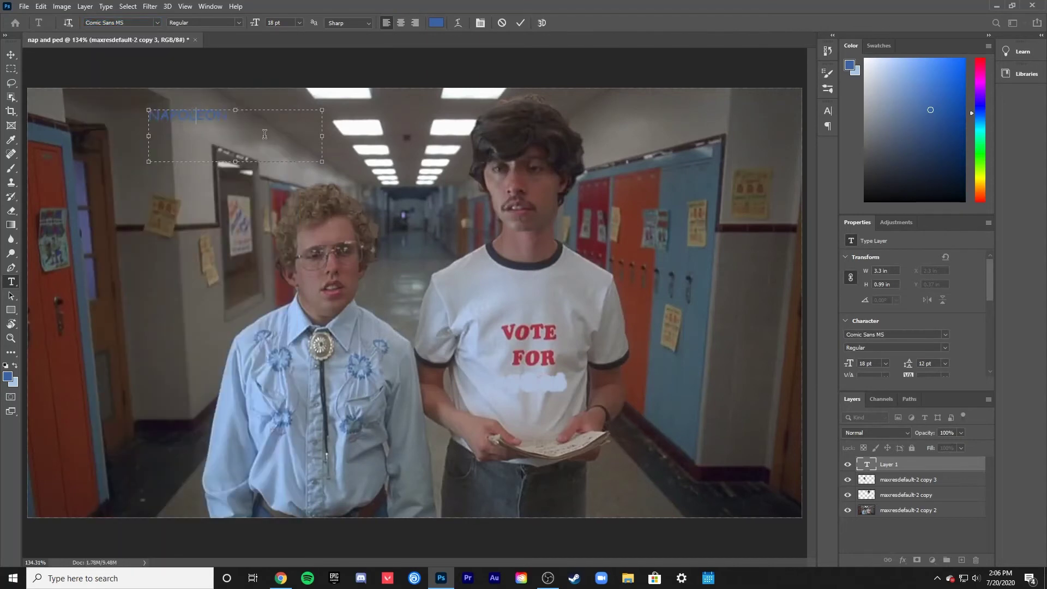
left_click(436, 22)
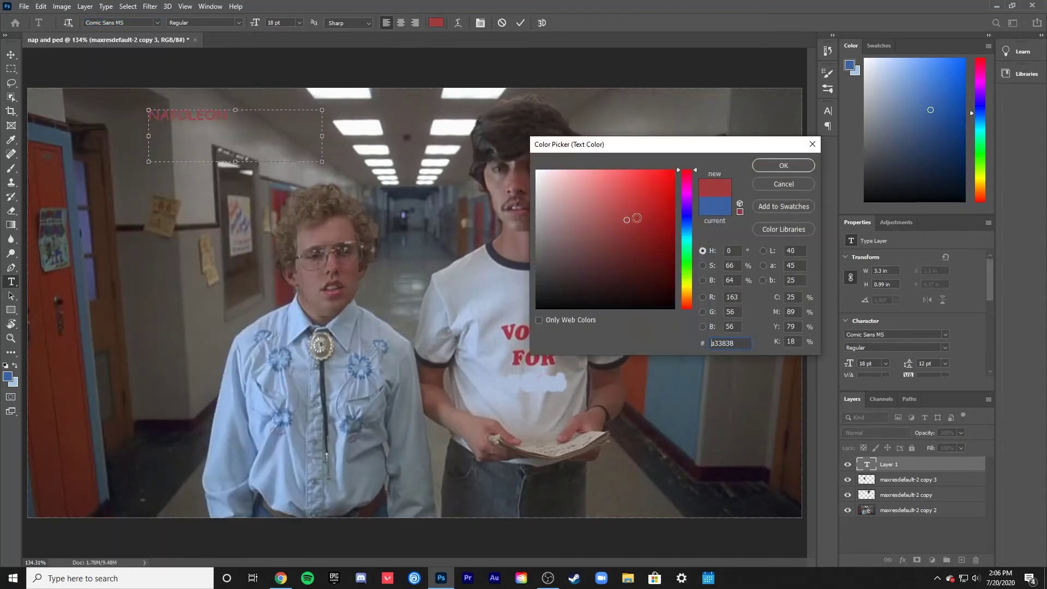
mouse_move(637, 218)
left_mouse_down()
mouse_move(633, 189)
mouse_move(657, 196)
left_mouse_up()
left_click(803, 185)
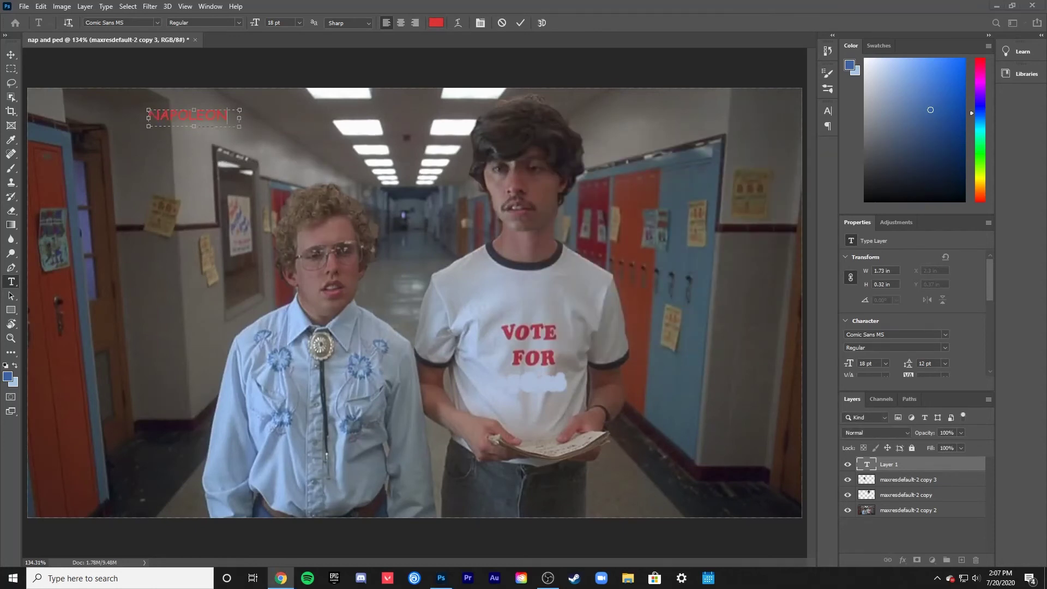
Change NAPOLEON to Cooper Std Black and move it onto the shirt below FOR
left_click(157, 22)
left_click(109, 218)
key("ctrl+Return")
key("v")
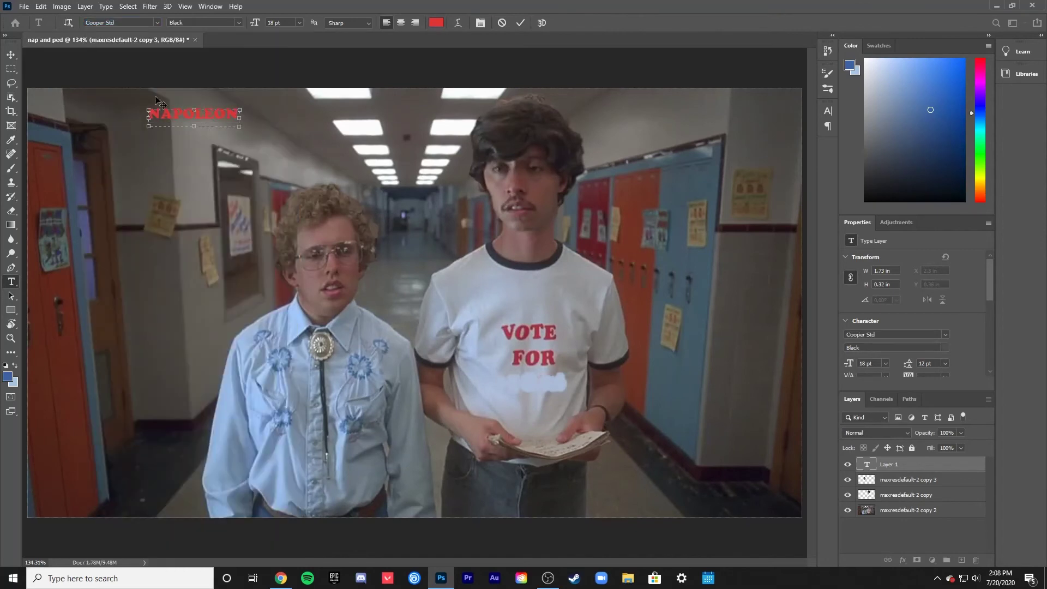
mouse_move(191, 116)
left_mouse_down()
mouse_move(318, 195)
mouse_move(527, 394)
left_mouse_up()
Zoom in on the shirt and darken the NAPOLEON text to red 9e2323
key("i")
scroll(473, 307, "up", 5)
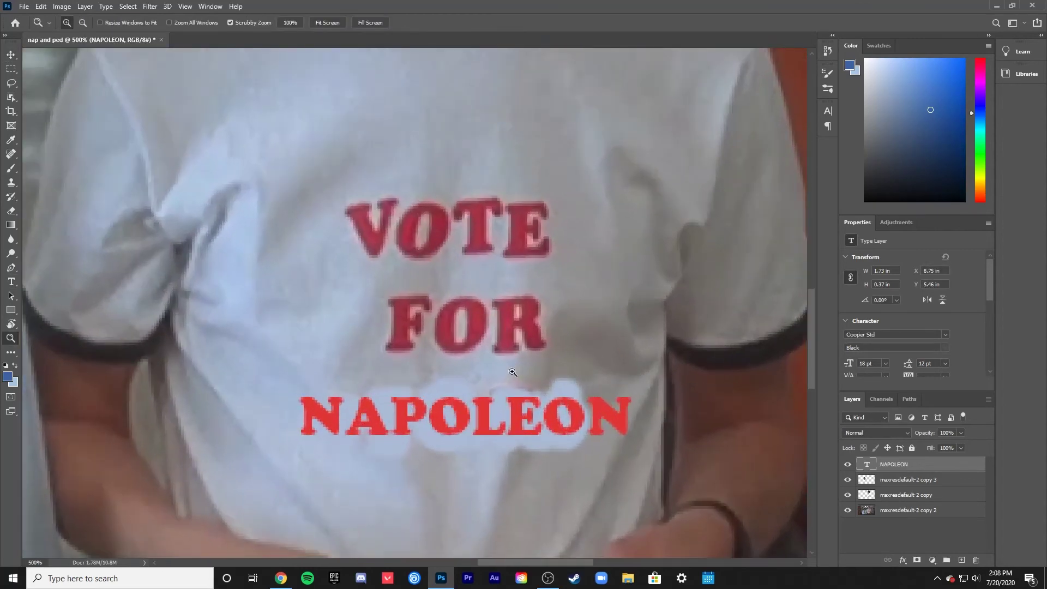
left_click(473, 307)
key("t")
left_click_drag(410, 431, 657, 431)
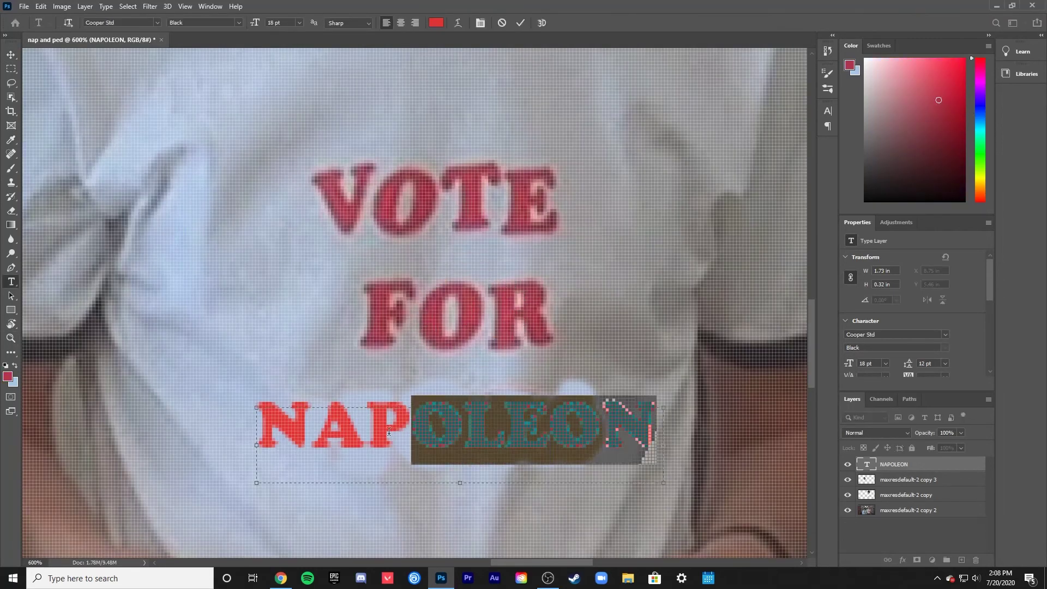
key("ctrl+a")
left_click(437, 22)
left_click_drag(643, 197, 643, 223)
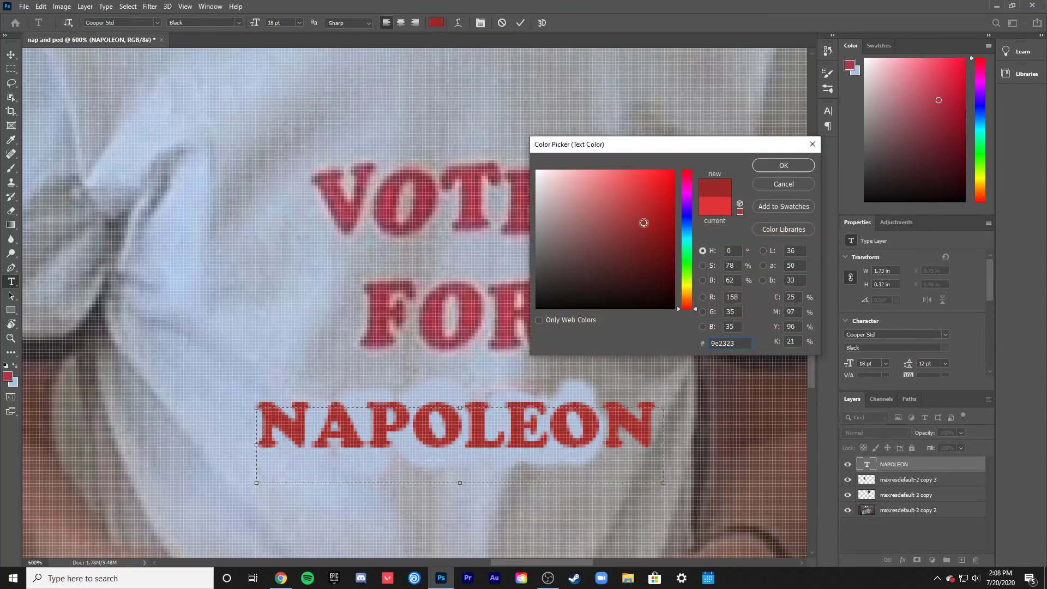
key("Return")
key("ctrl+Return")
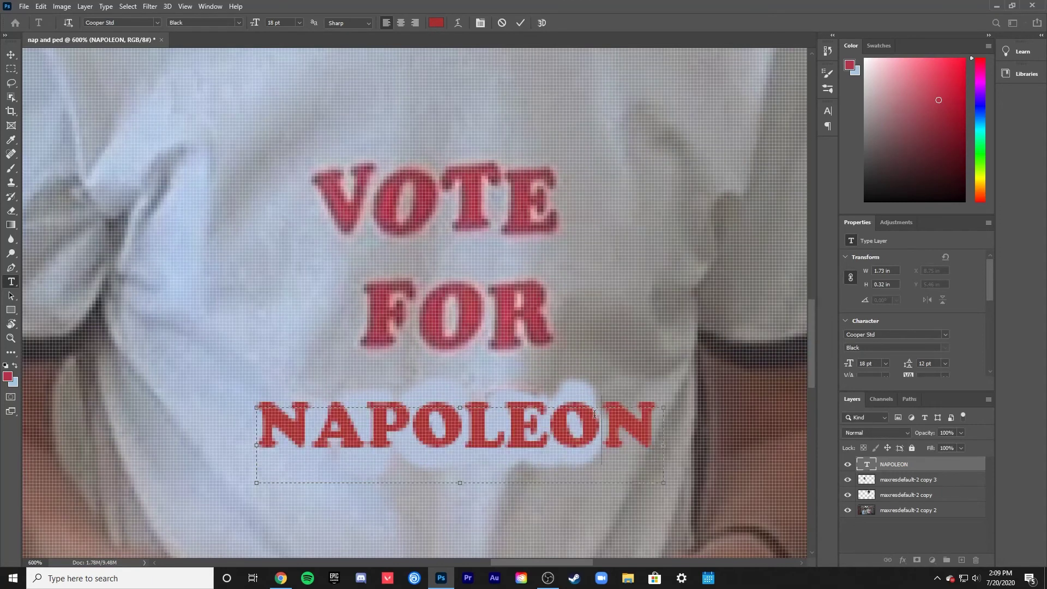
key("v")
Set NAPOLEON to 20 pt and centre it beneath FOR
key("t")
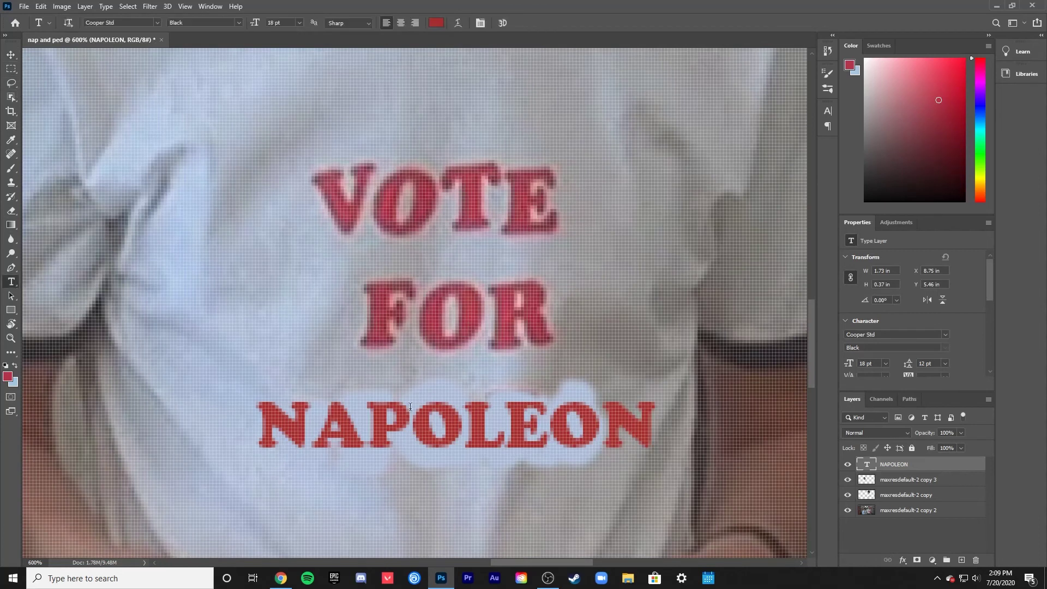
left_click_drag(655, 431, 256, 431)
left_click(299, 22)
left_click(287, 128)
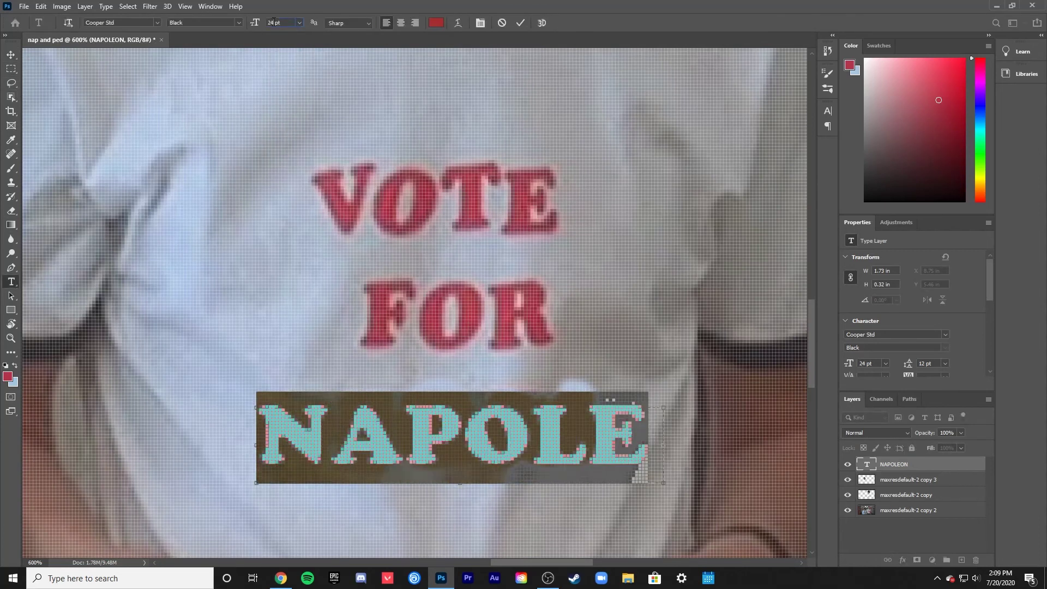
type("0")
key("Return")
key("ctrl+Return")
key("v")
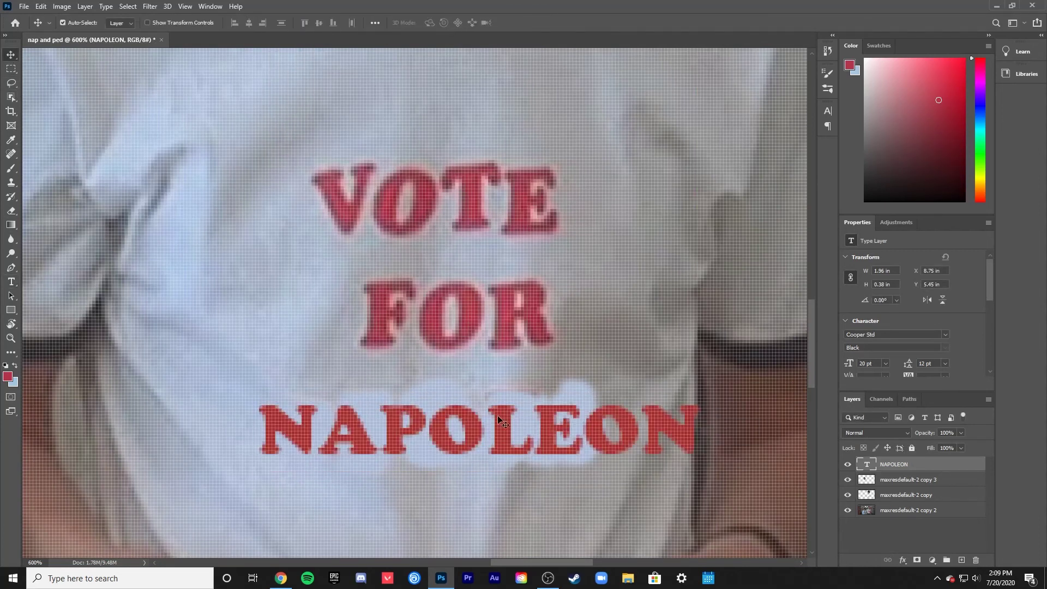
left_click_drag(502, 426, 479, 413)
On the maxresdefault-2 copy layer, sample the pale shirt colour and paint out pink traces around NAPOLEON
left_click(493, 350)
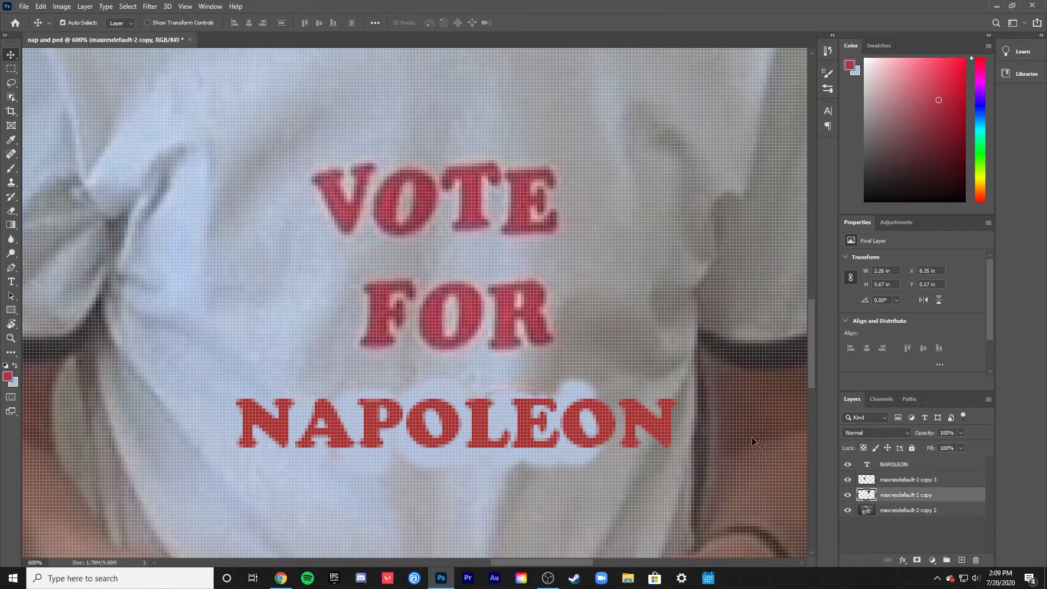
key("i")
left_click(595, 376)
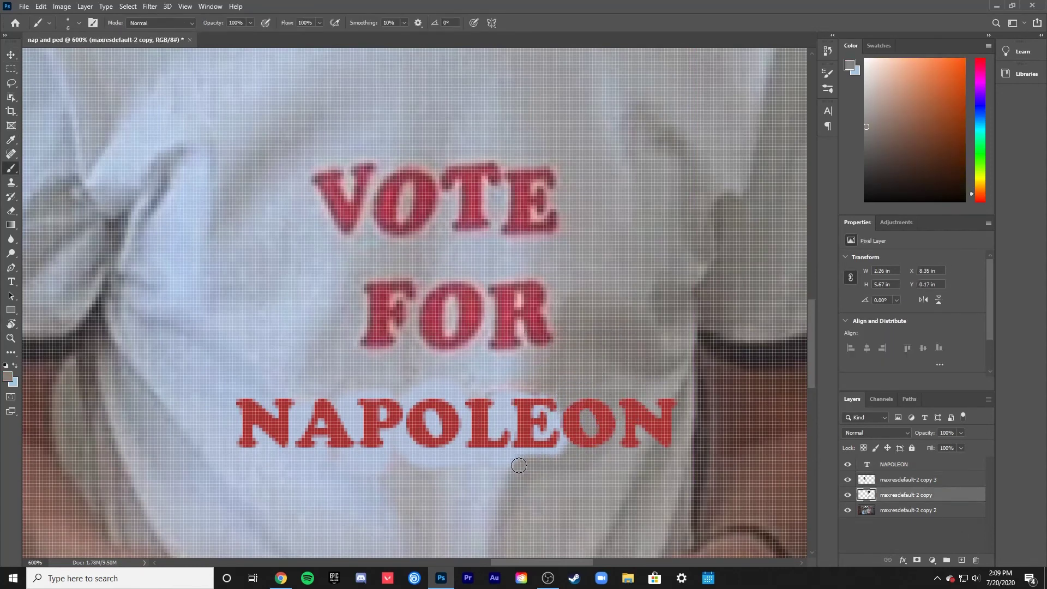
left_click(527, 394, "alt")
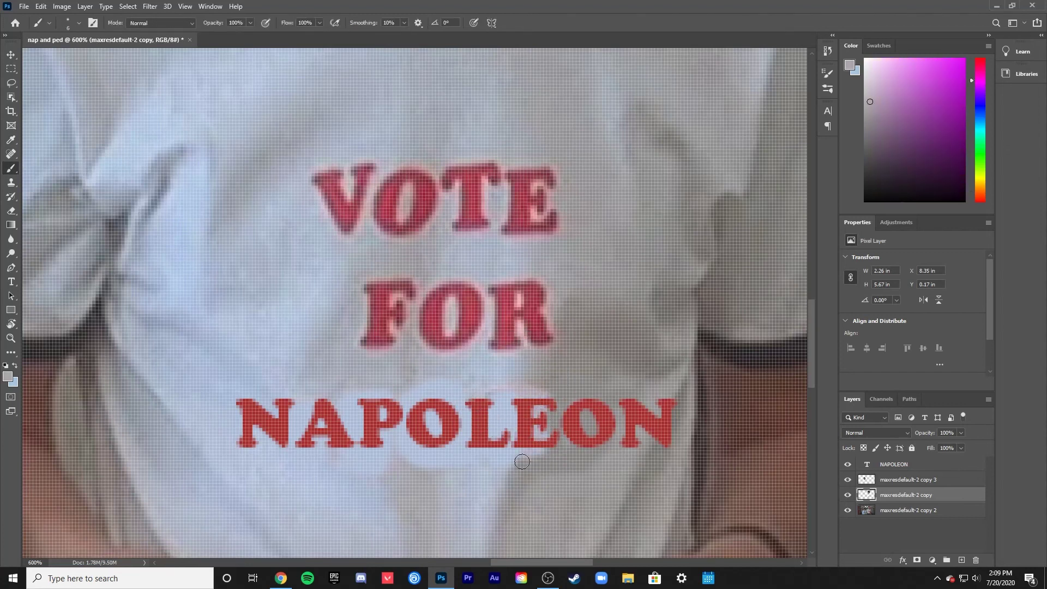
key("alt")
left_click(485, 377, "alt")
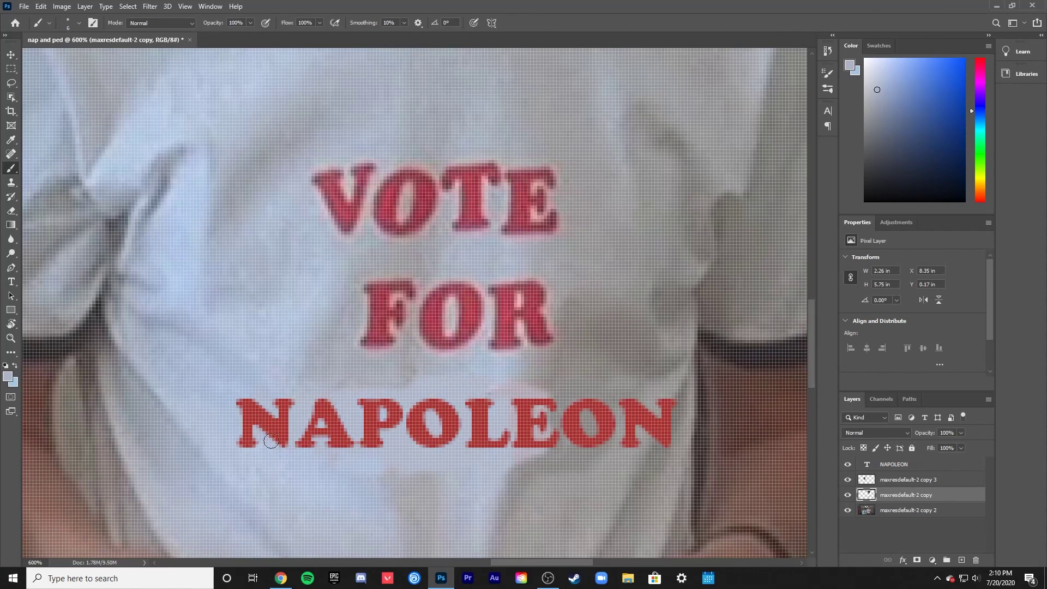
left_click(367, 362, "alt")
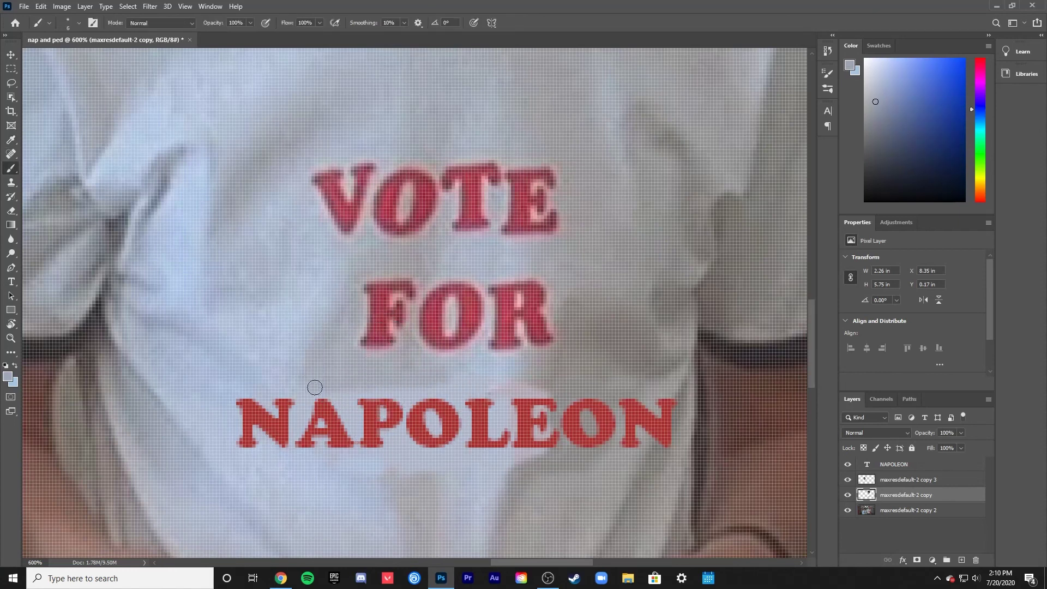
left_click_drag(509, 464, 259, 468)
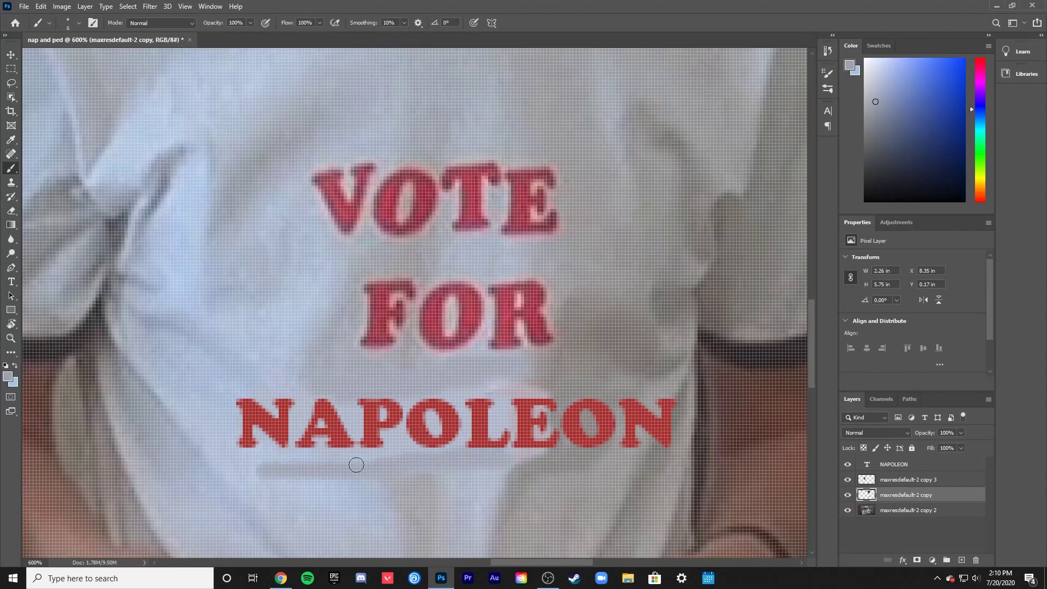
key("ctrl+z")
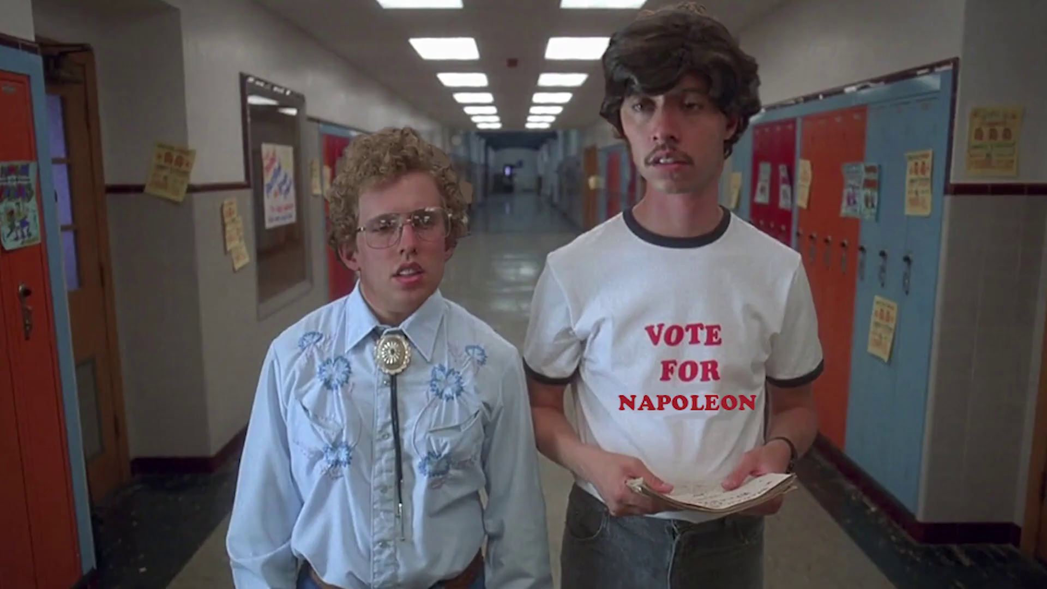